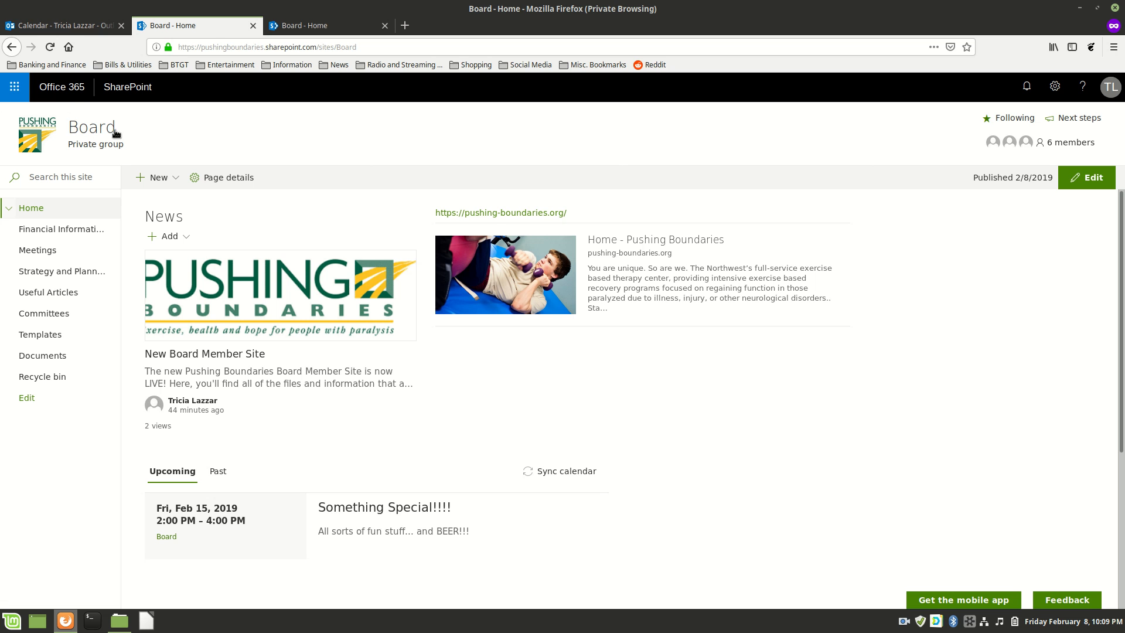
Inspect the site's private group label and its group membership list, then close the list.
left_click_drag(124, 143, 67, 145)
left_click(1063, 143)
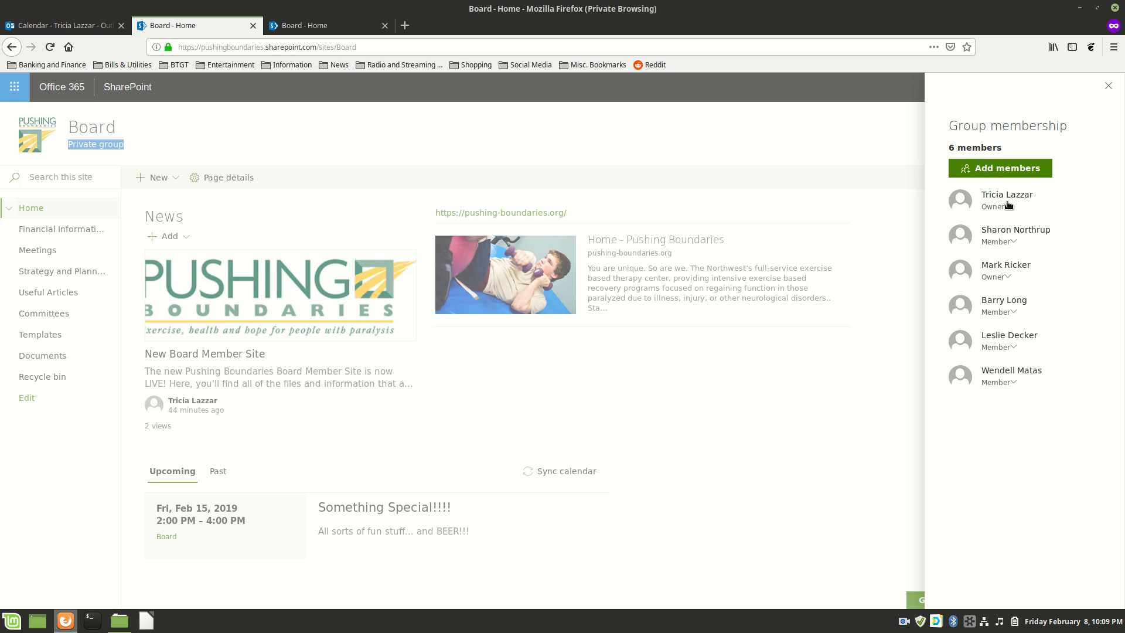
left_click(903, 148)
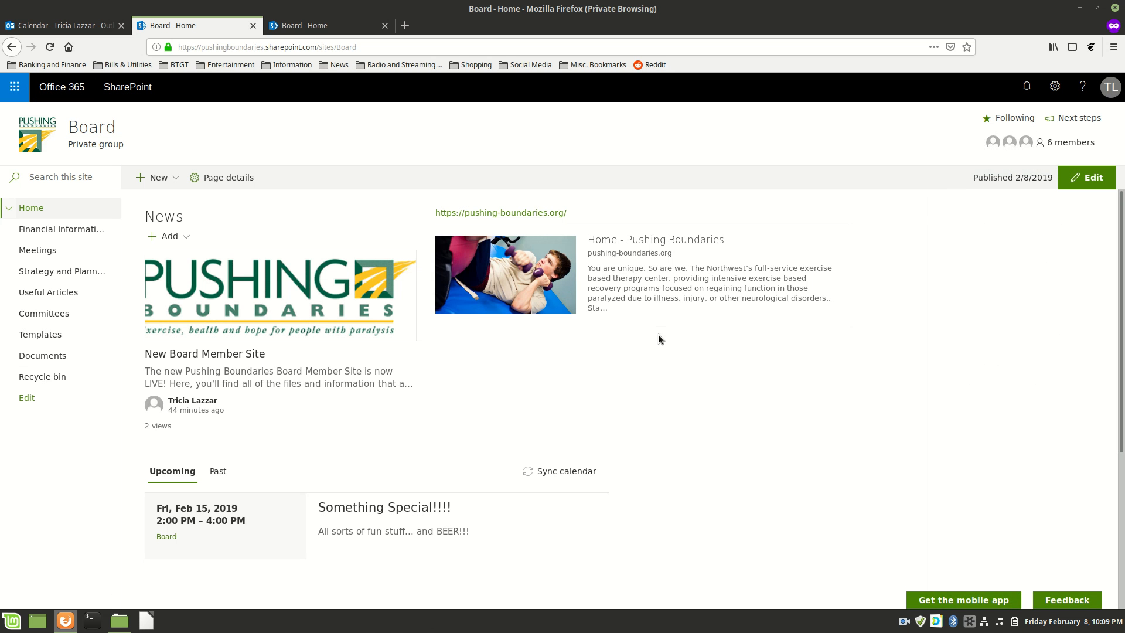
Review the home page's News, link preview and Team meetings sections in edit mode, then republish.
left_click(1088, 177)
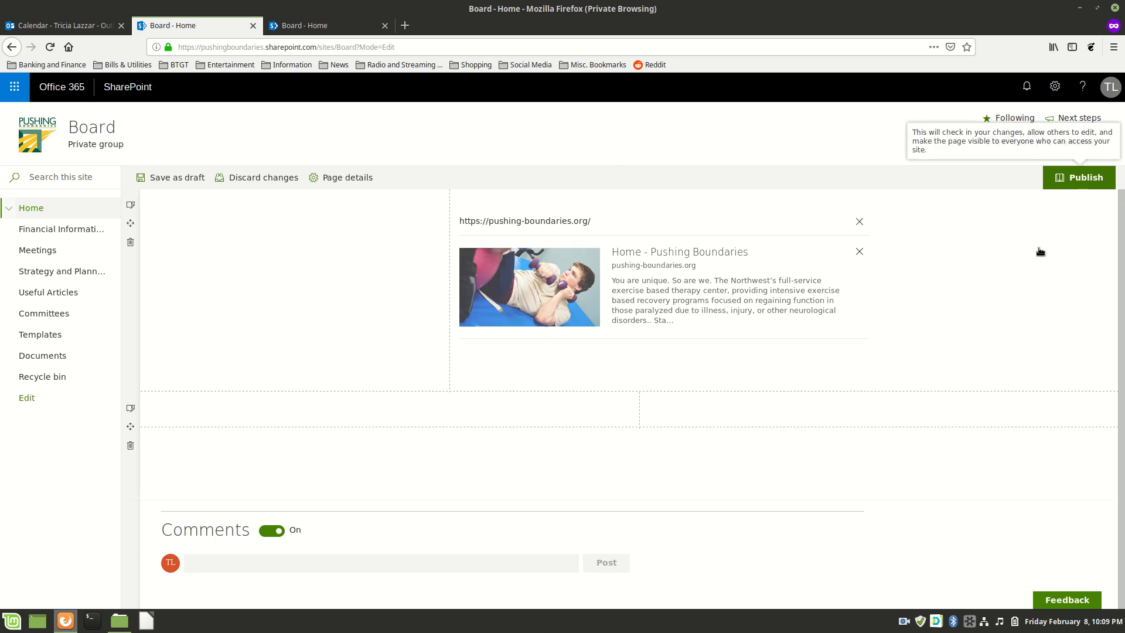
scroll(826, 364, "down", 1)
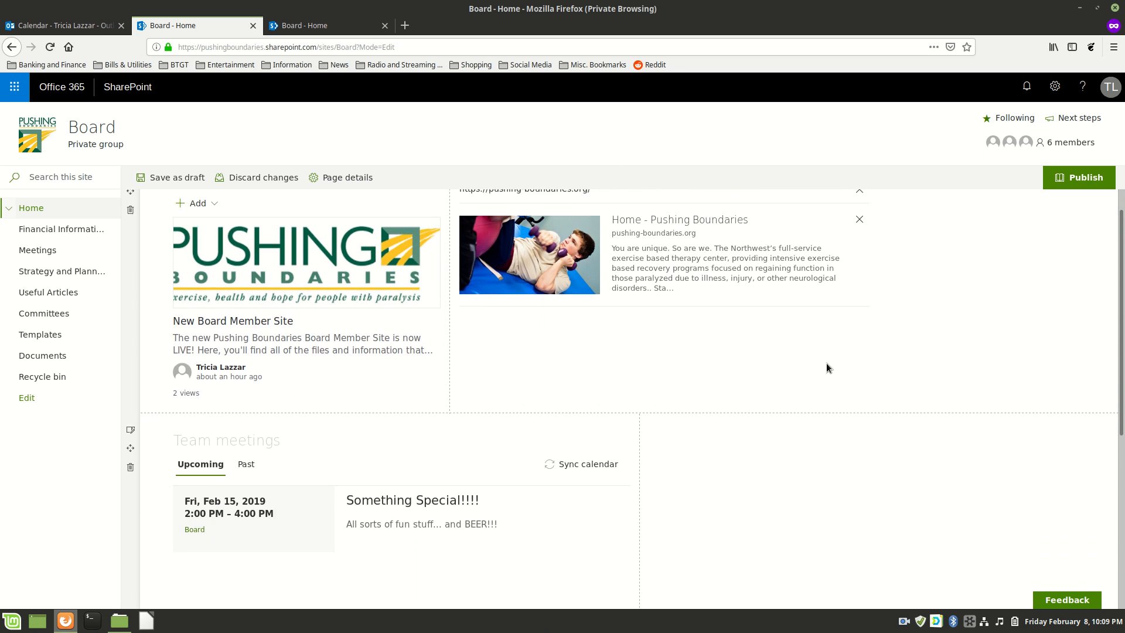
scroll(827, 368, "up", 1)
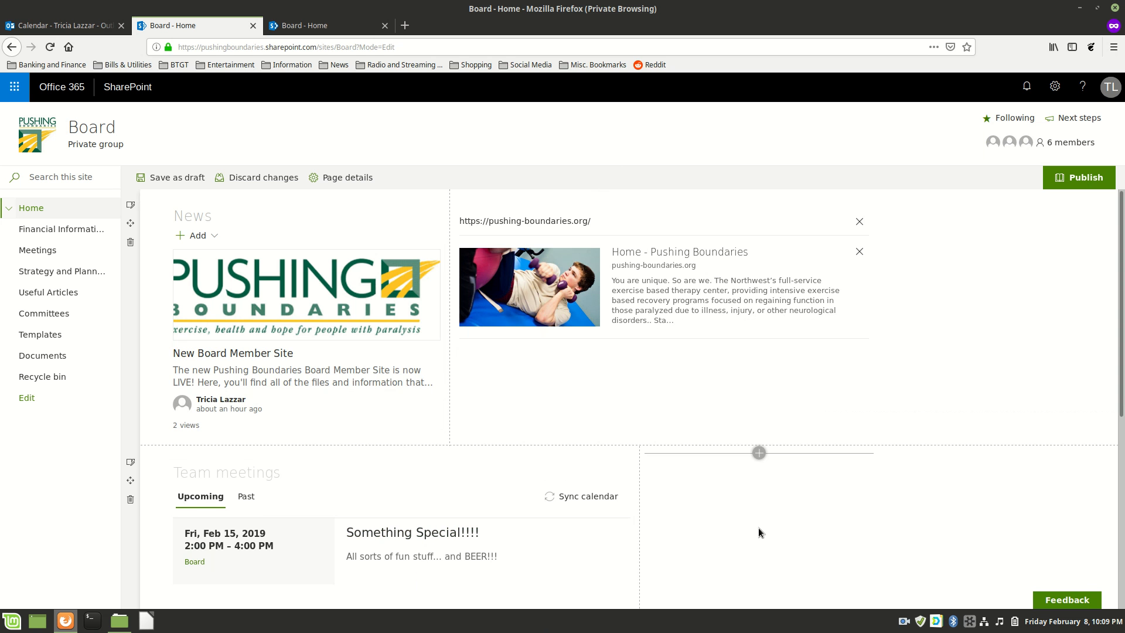
scroll(759, 532, "down", 5)
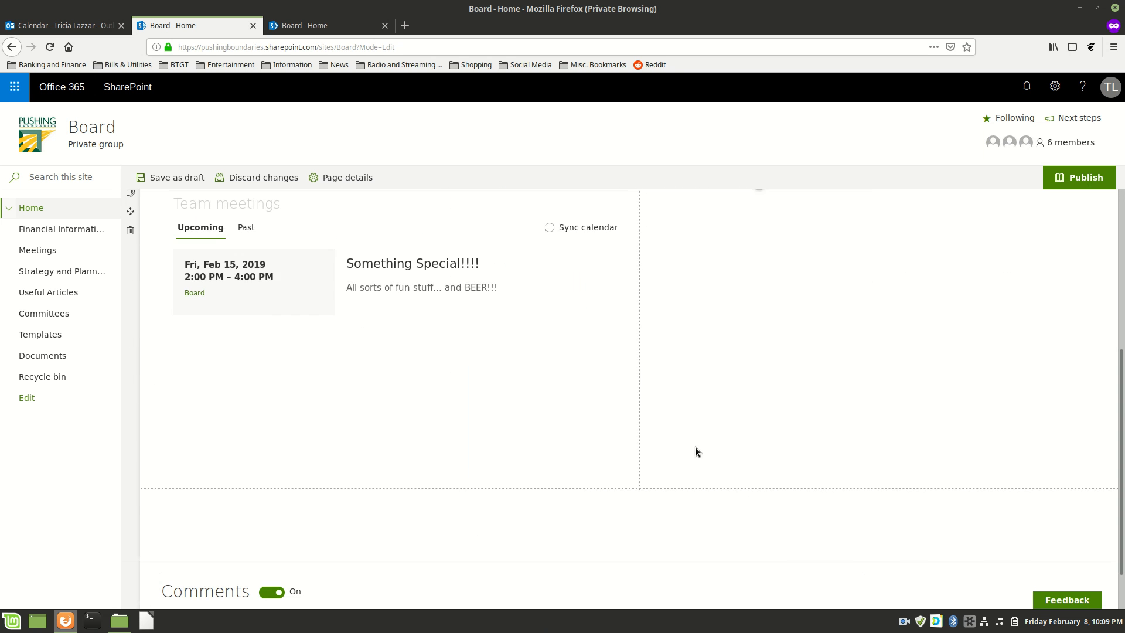
scroll(696, 452, "up", 5)
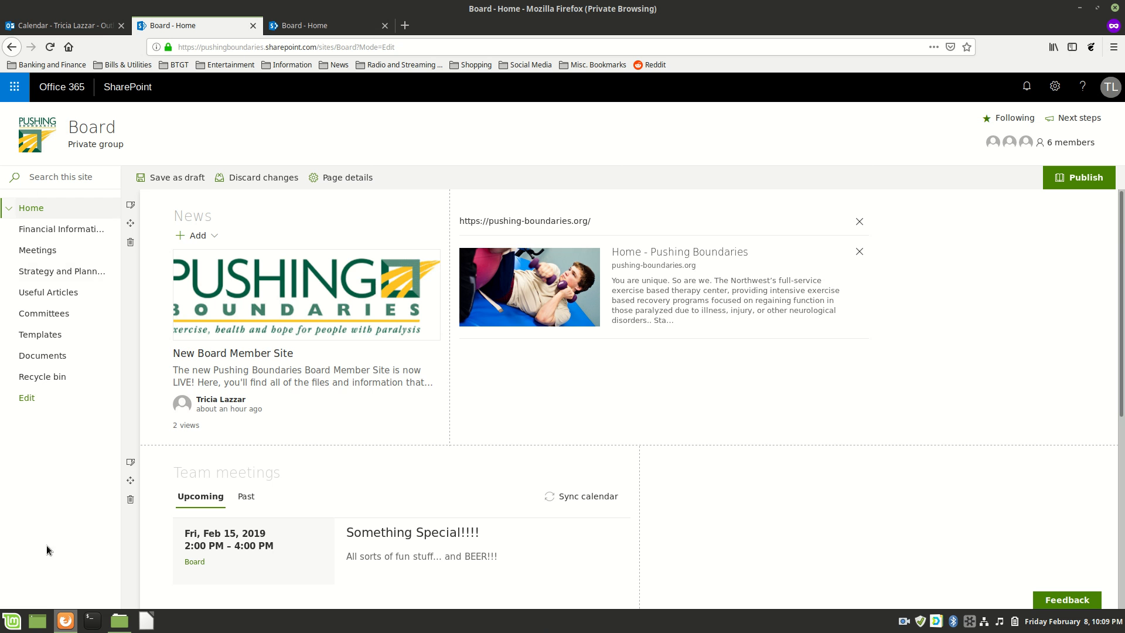
left_click(1080, 178)
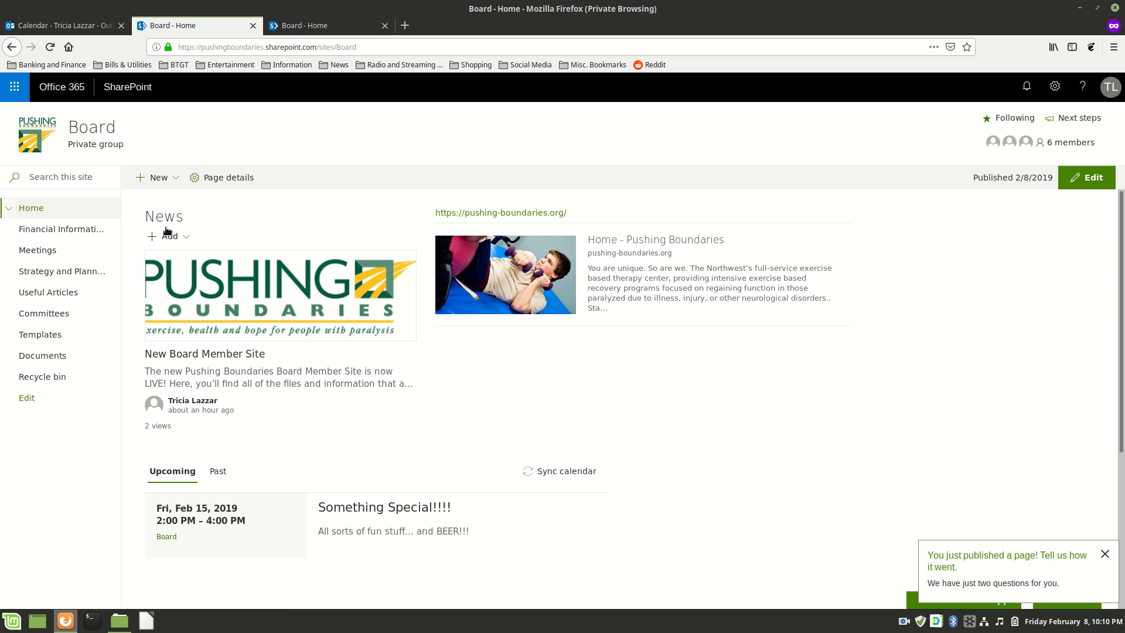
left_click(216, 307)
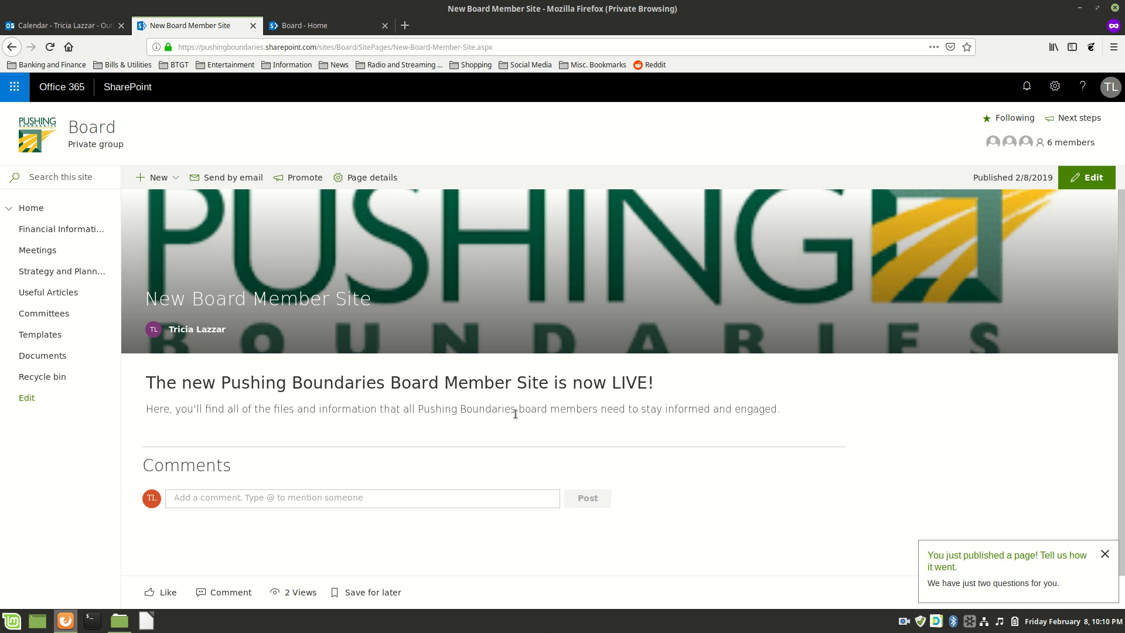
left_click_drag(153, 412, 681, 434)
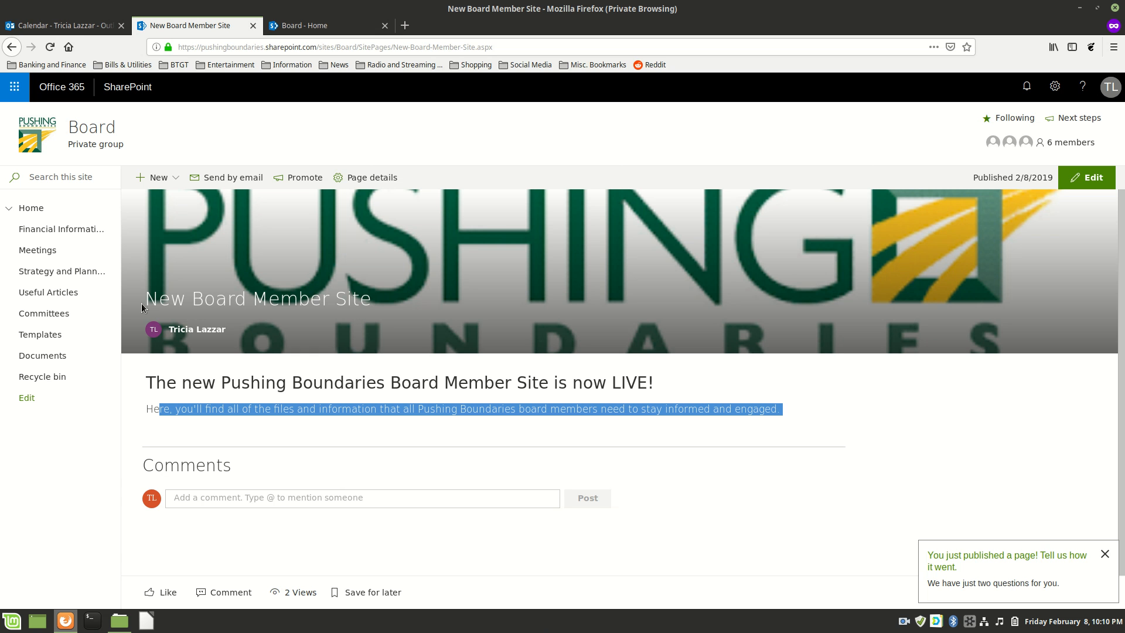
left_click_drag(147, 296, 400, 316)
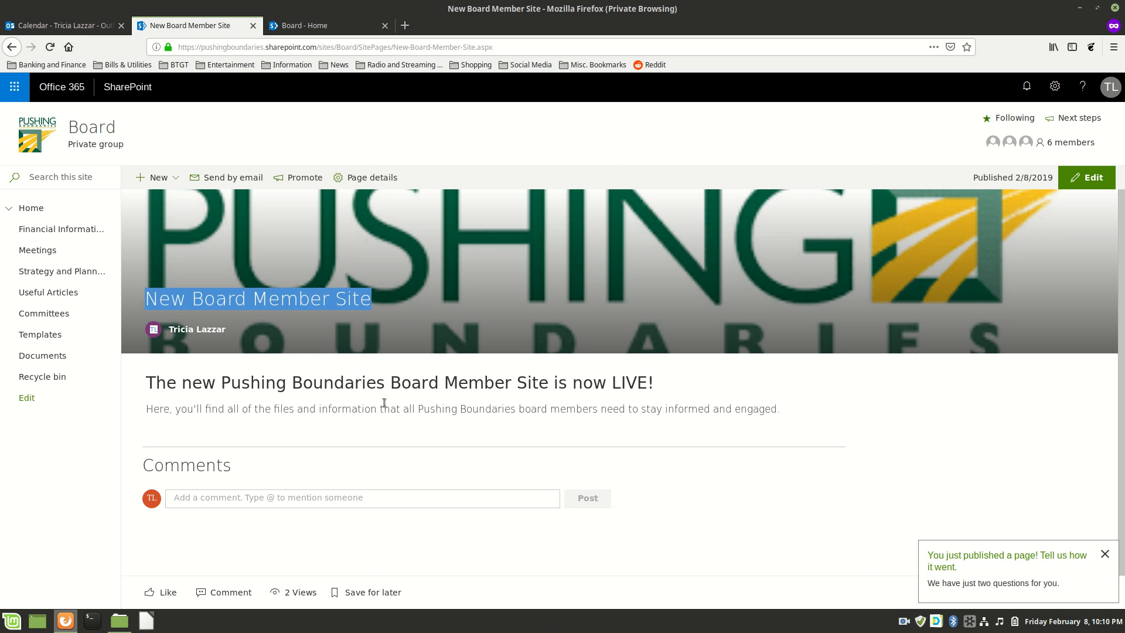
left_click_drag(159, 376, 822, 421)
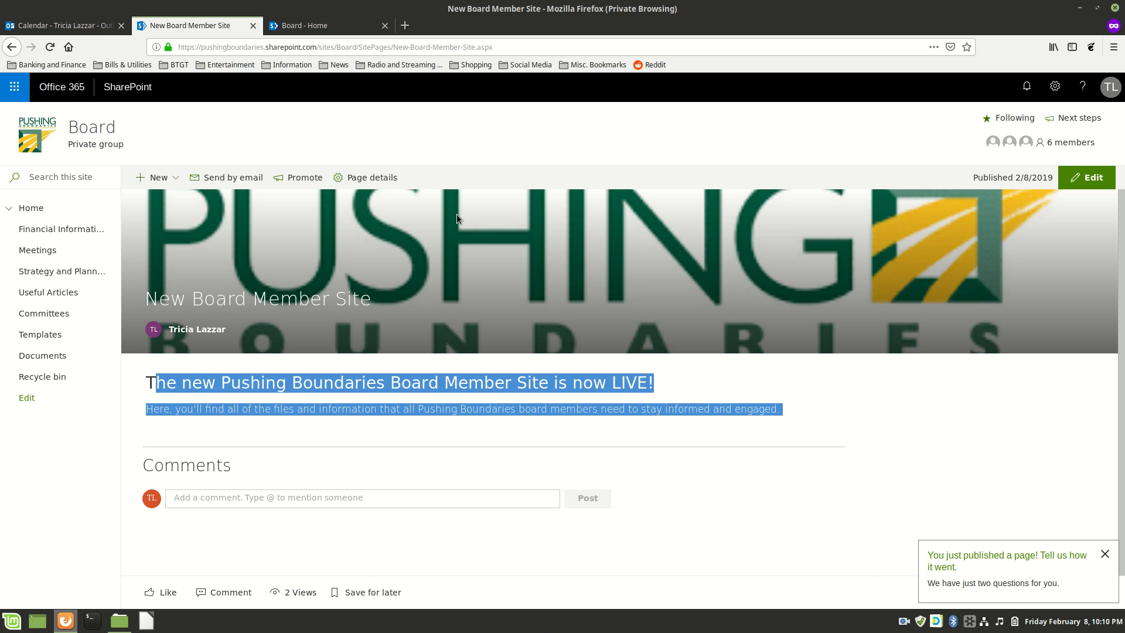
key("alt+Left")
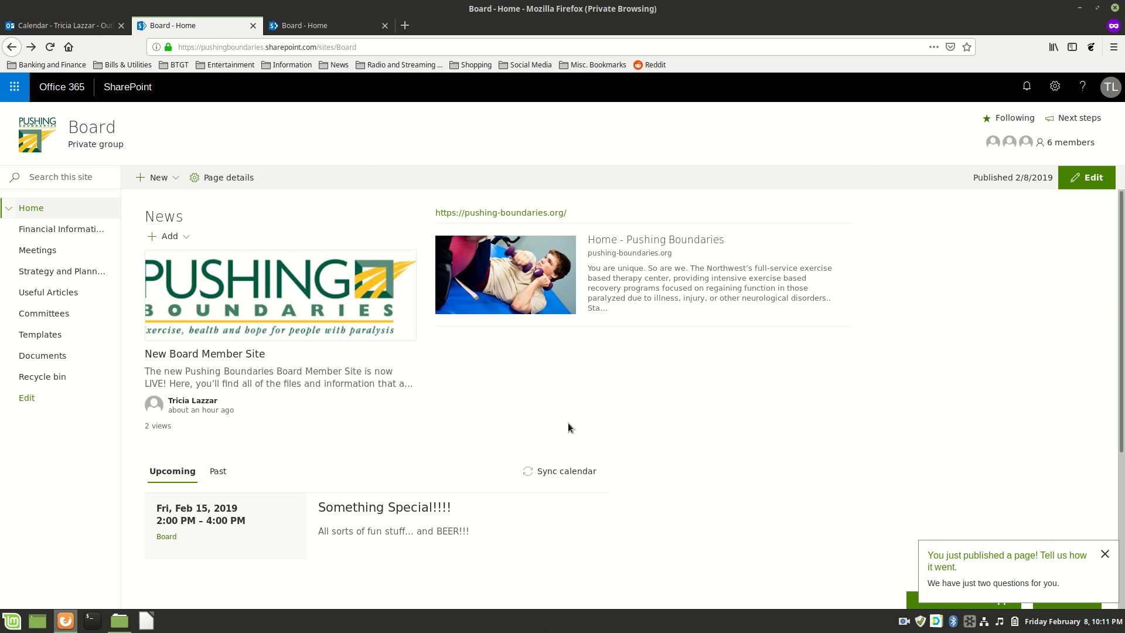
scroll(576, 372, "down", 3)
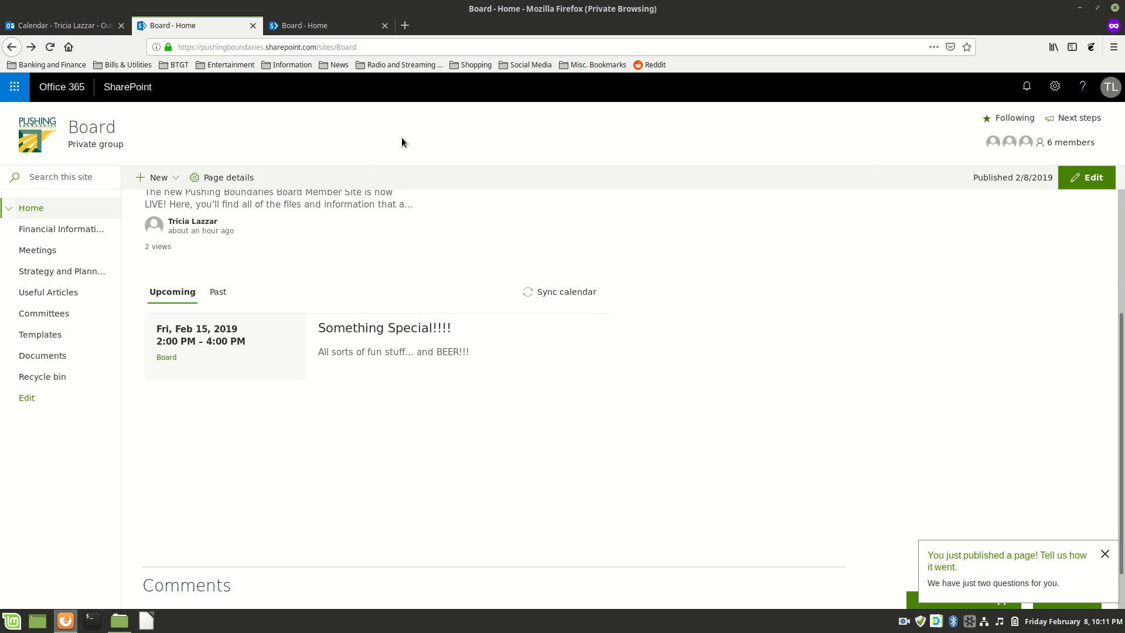
Switch to the Outlook calendar tab showing the February 2019 month view.
left_click(67, 26)
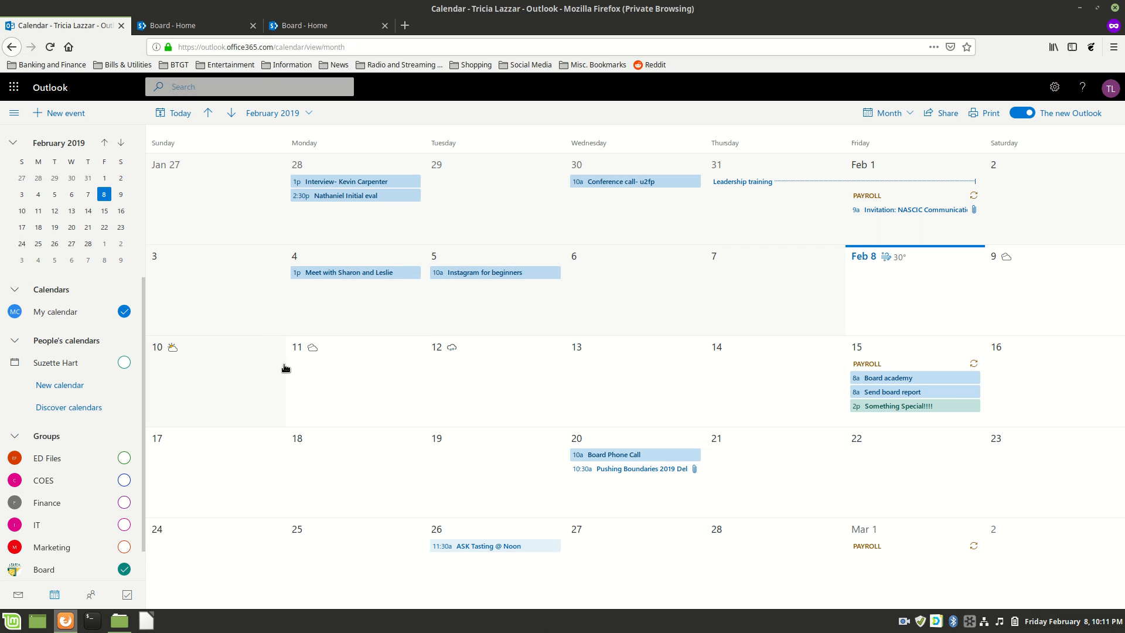
scroll(79, 490, "down", 1)
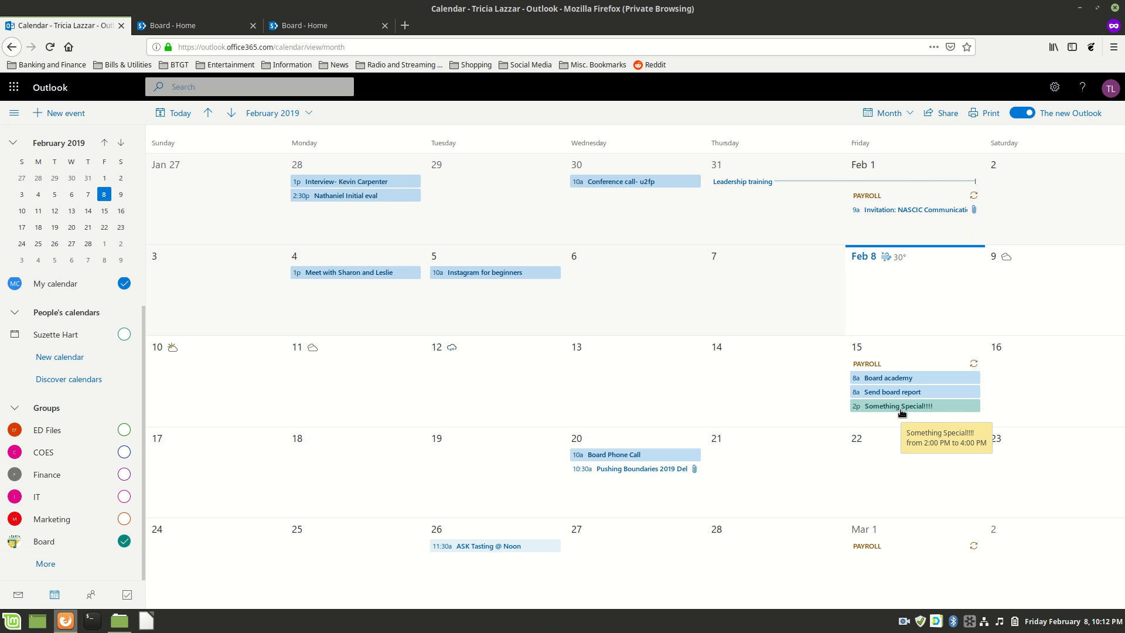
Start a new event titled 'Bathroom Cleaning' dated February 22, 2019.
left_click(57, 114)
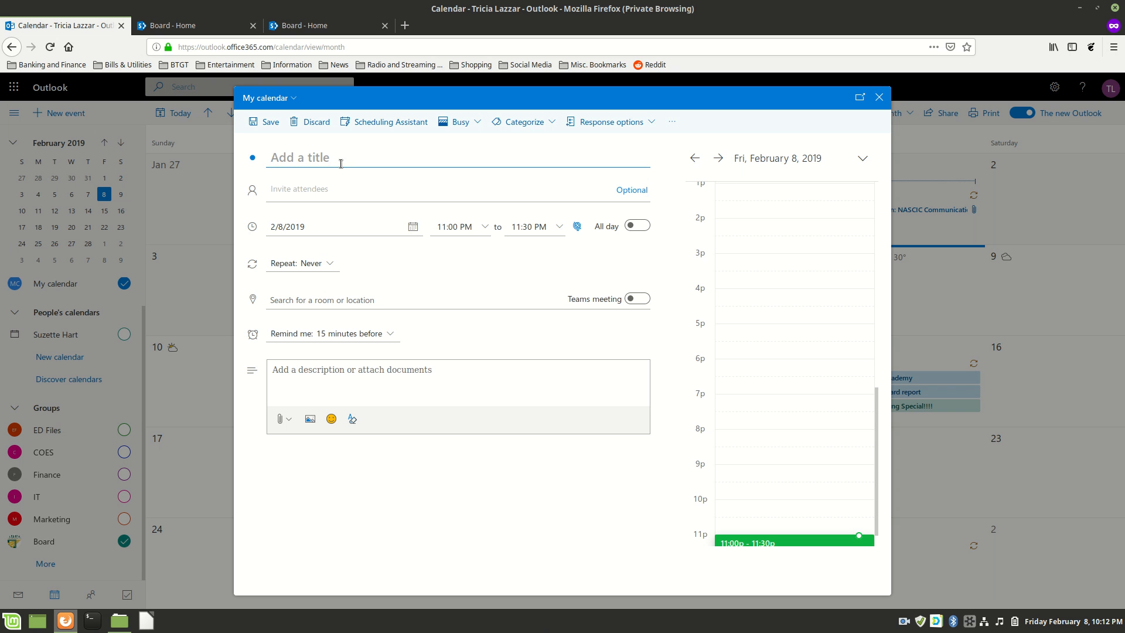
type("Bathroom Cleaning")
left_click(413, 226)
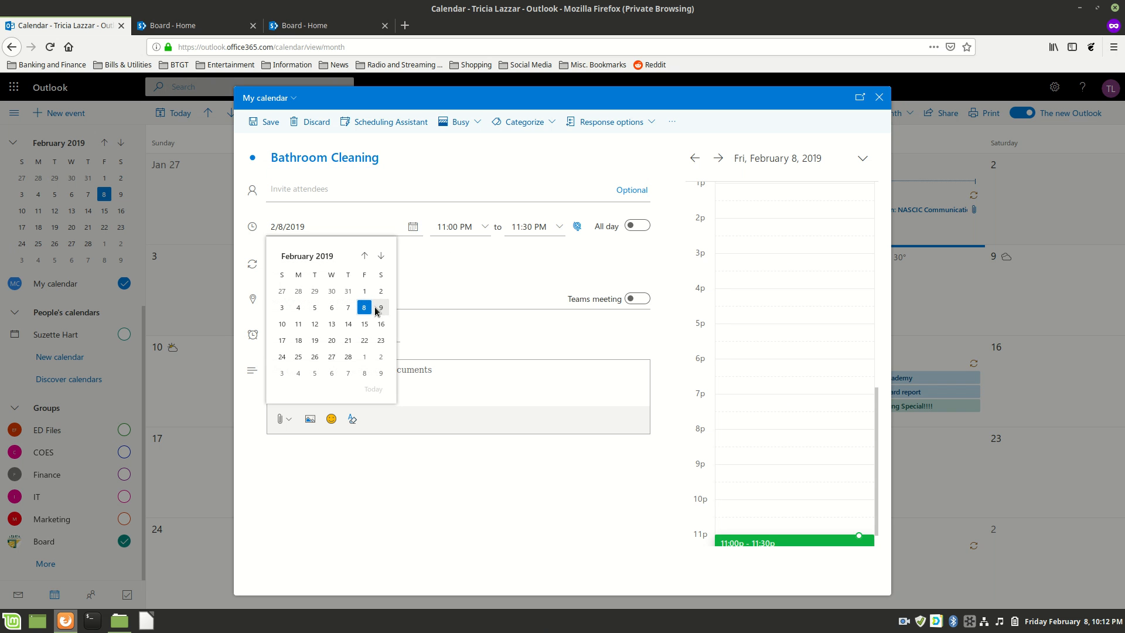
left_click(364, 340)
Set the event to run from 3:00 AM to 4:00 AM.
left_click(485, 226)
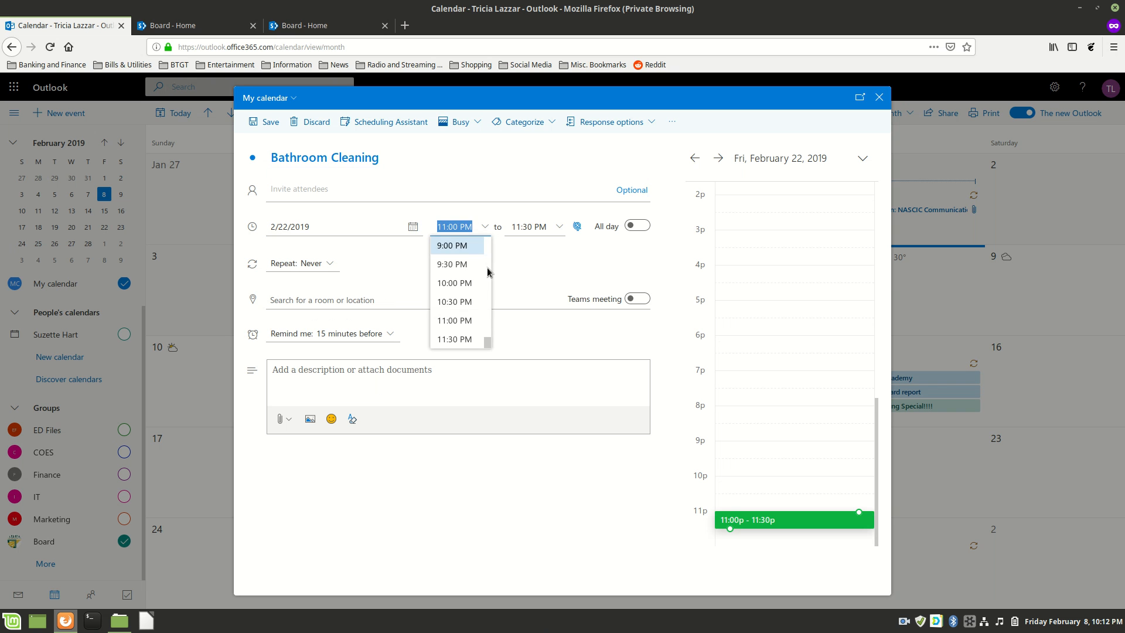
scroll(467, 291, "up", 3)
scroll(468, 292, "up", 8)
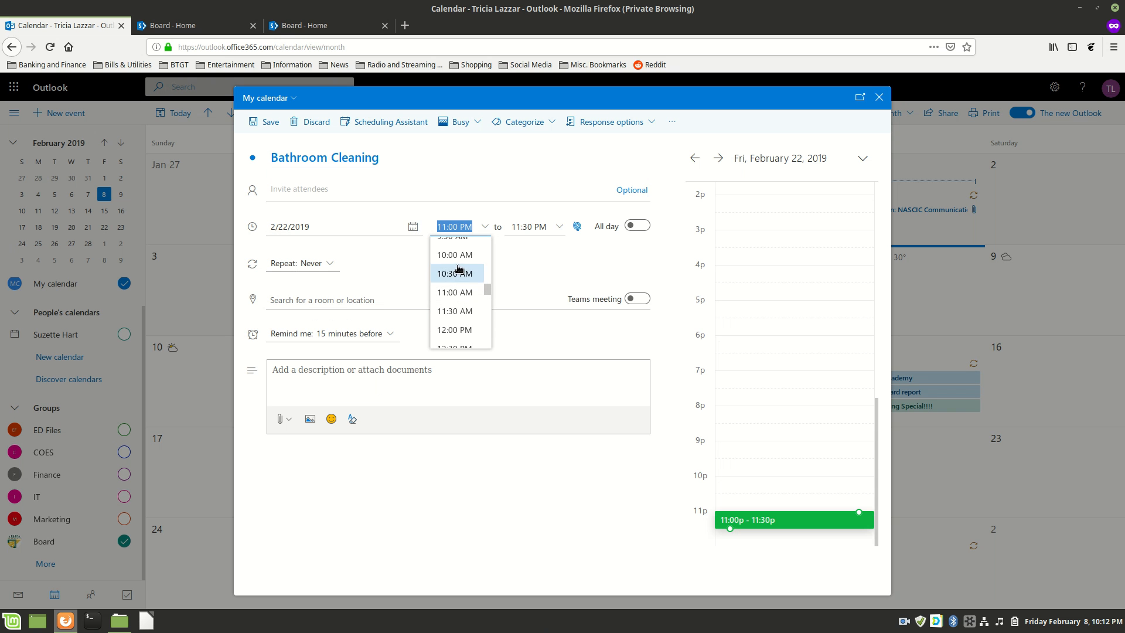
scroll(464, 286, "up", 3)
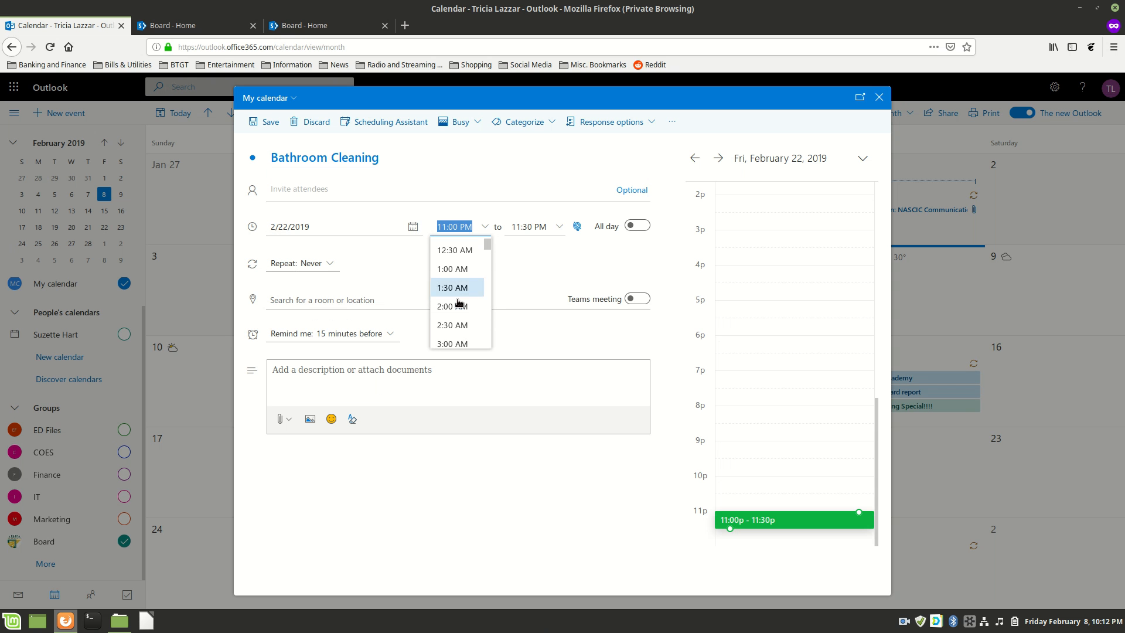
left_click(452, 309)
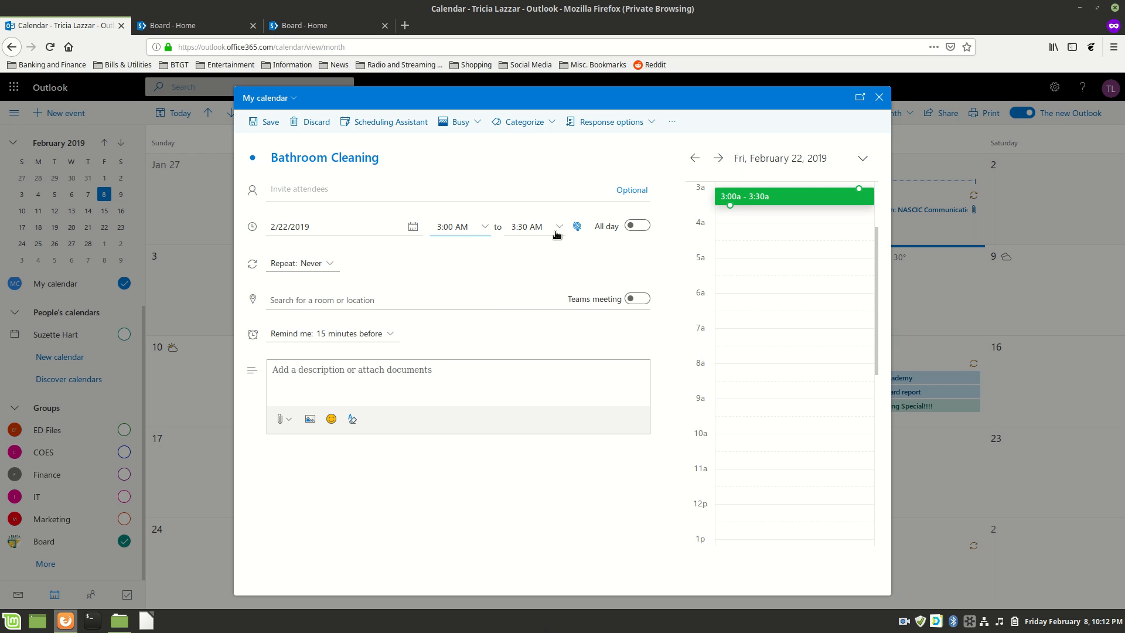
left_click(558, 228)
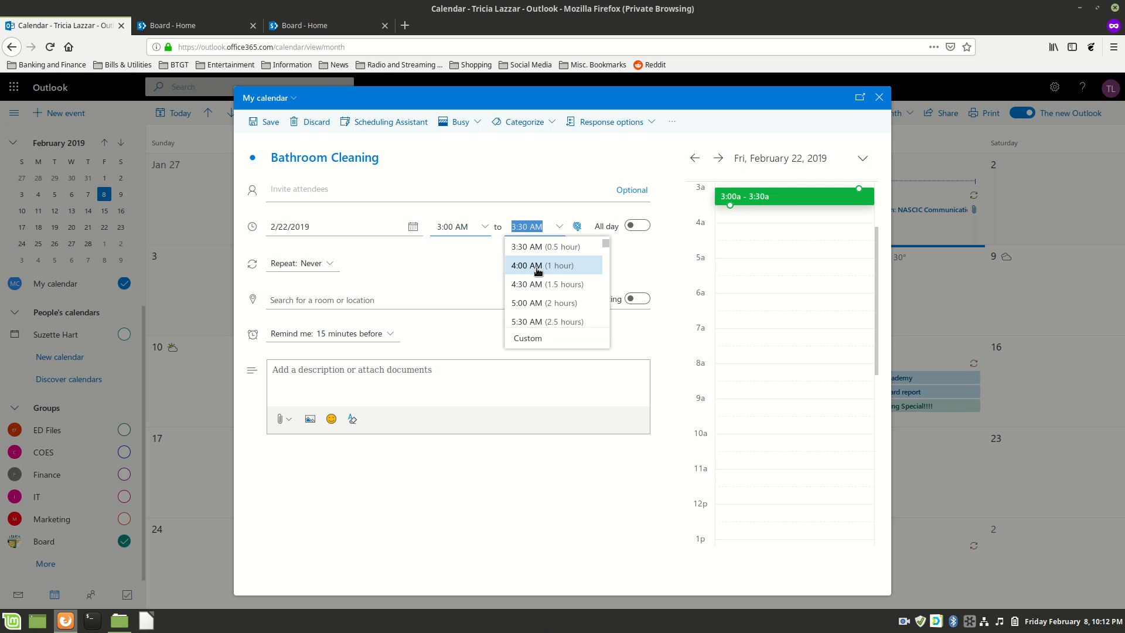
left_click(535, 276)
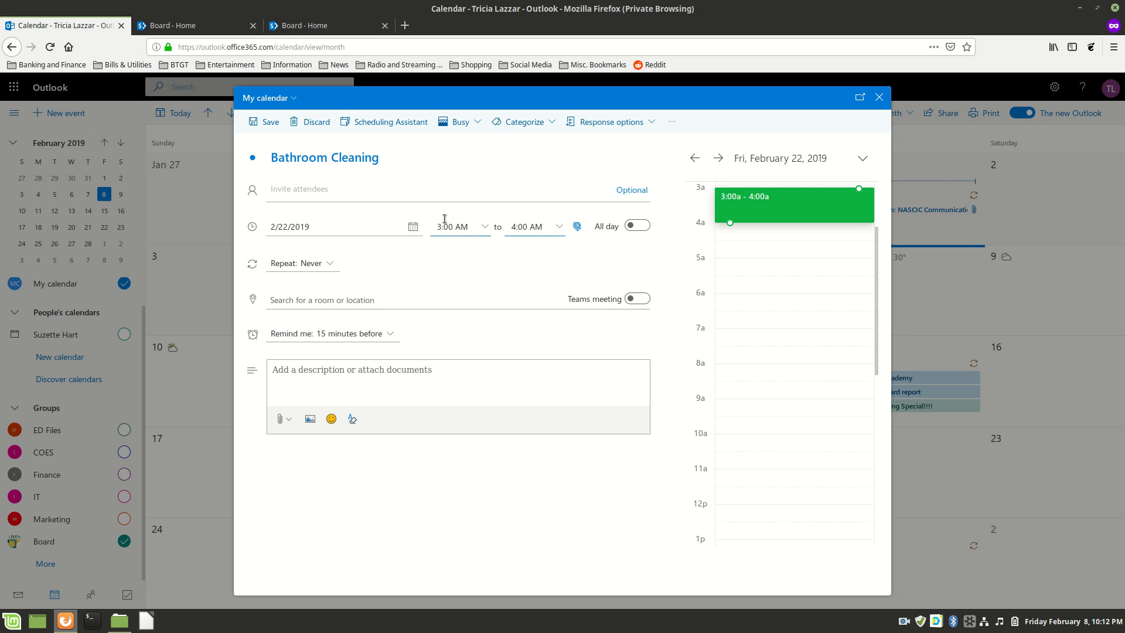
Add a description, assign the event to the Board calendar, and save it.
left_click(316, 371)
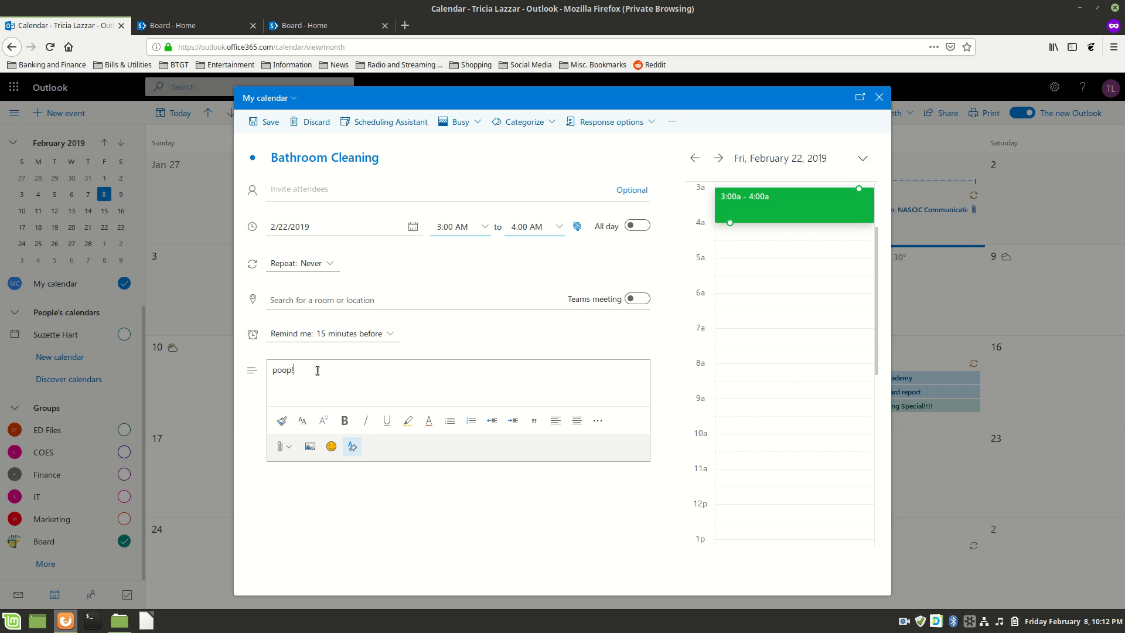
left_click(291, 103)
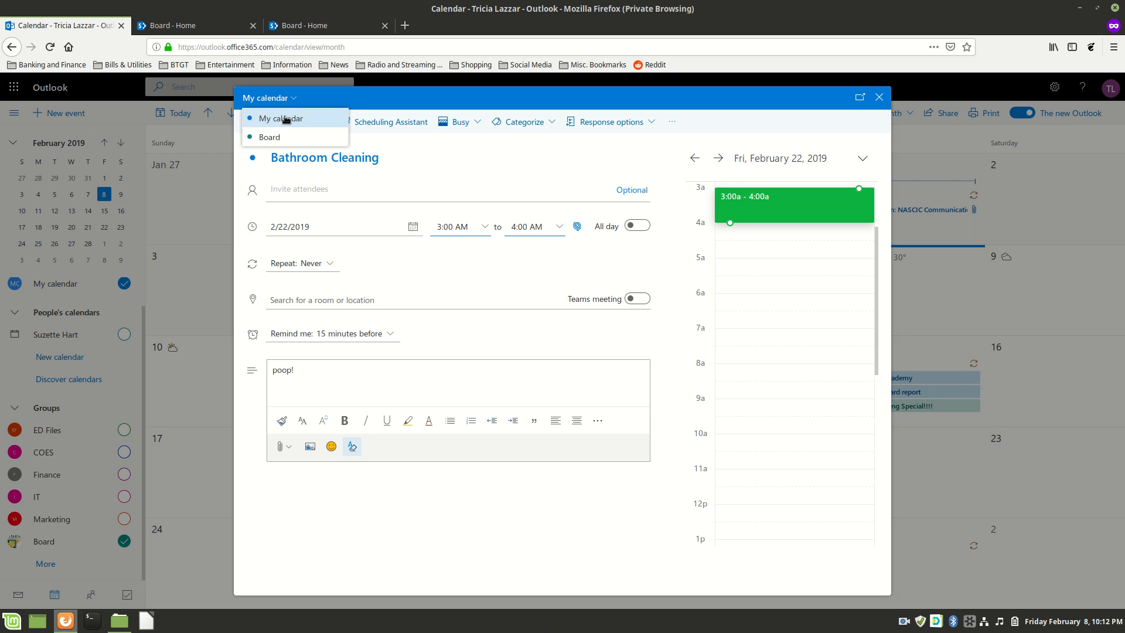
left_click(270, 137)
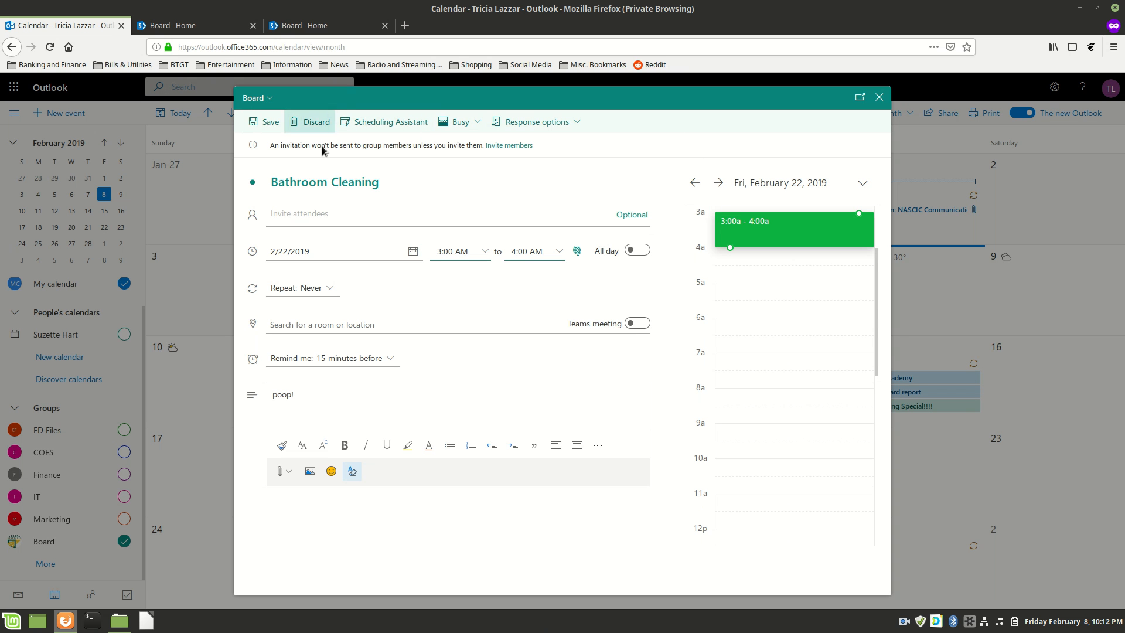
left_click(257, 123)
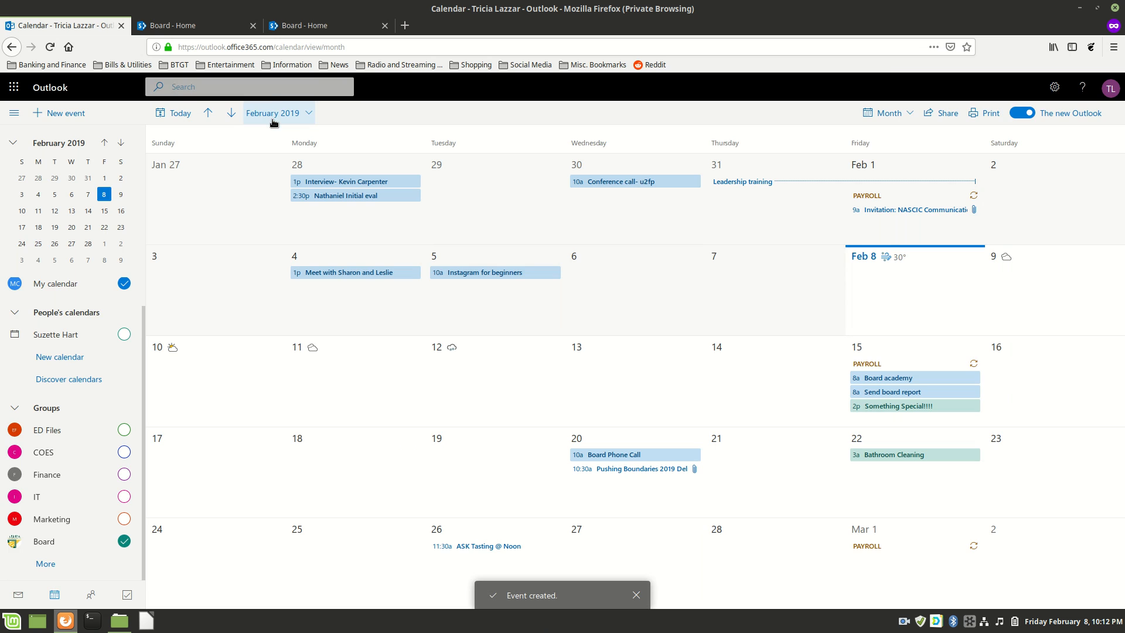
Close the duplicate Board - Home tab and sync the events web part to show Feb 22's Bathroom Cleaning.
left_click(196, 25)
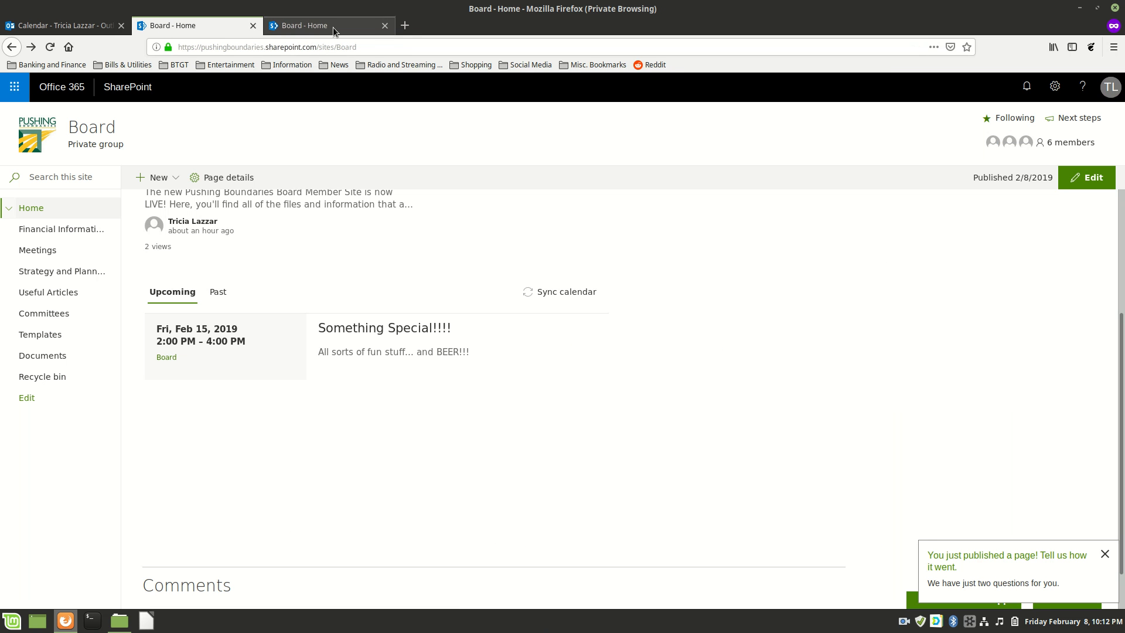
left_click(384, 26)
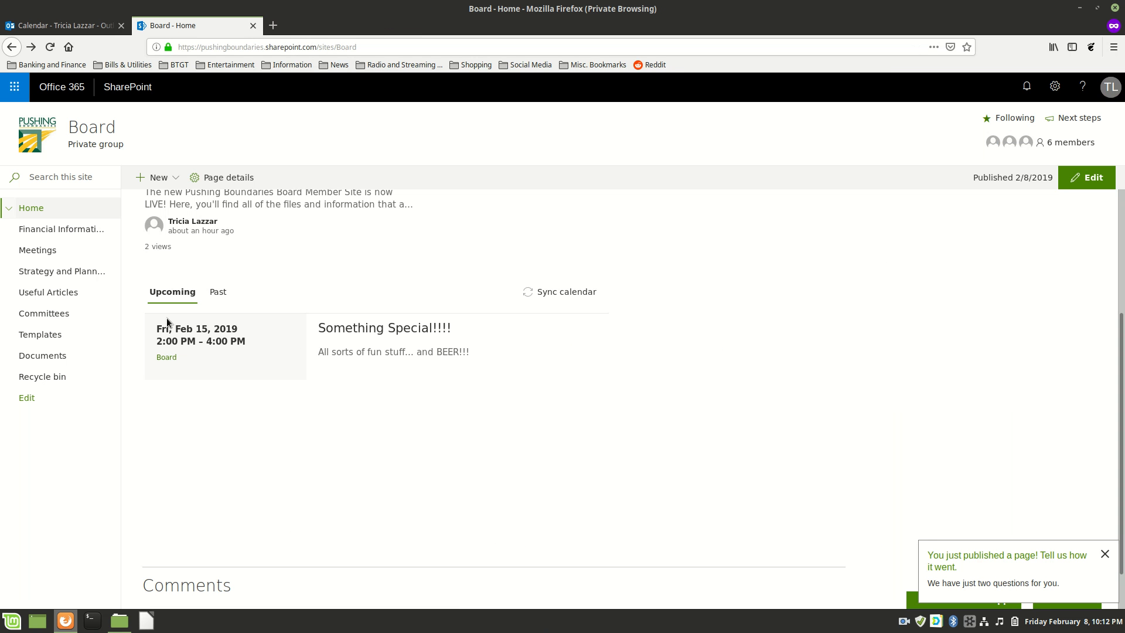
scroll(280, 337, "up", 6)
scroll(280, 337, "down", 3)
left_click(554, 389)
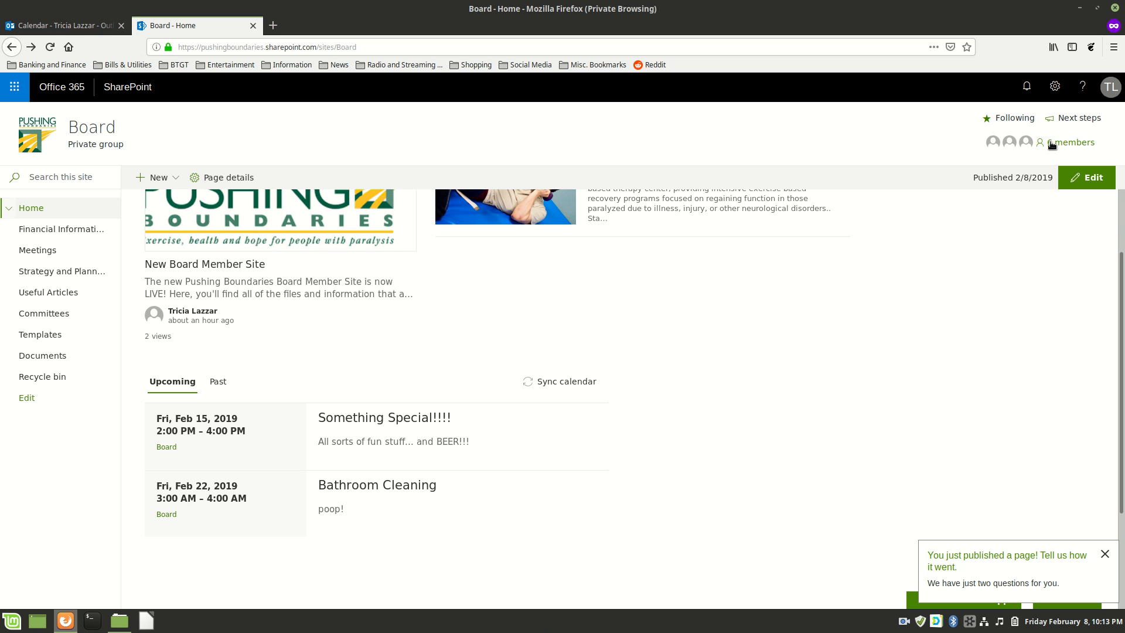
mouse_move(995, 145)
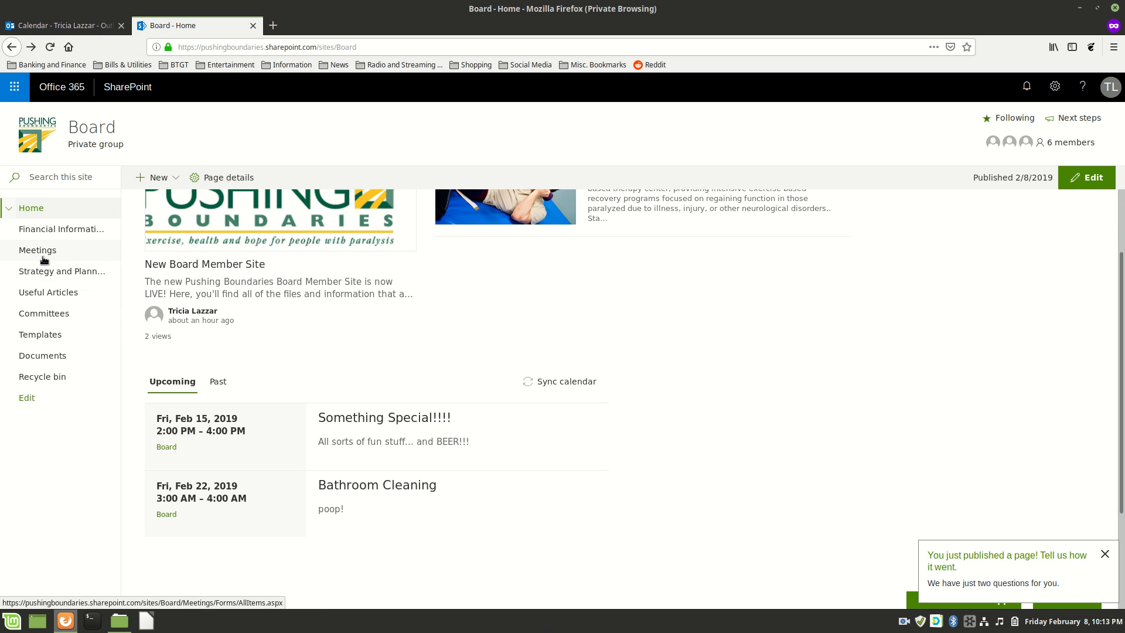
Browse Financial Information > PB Budgets, Strategy and Planning > Leadership Planning, then Meetings > PB Board Meeting Minutes 2009.
left_click(49, 233)
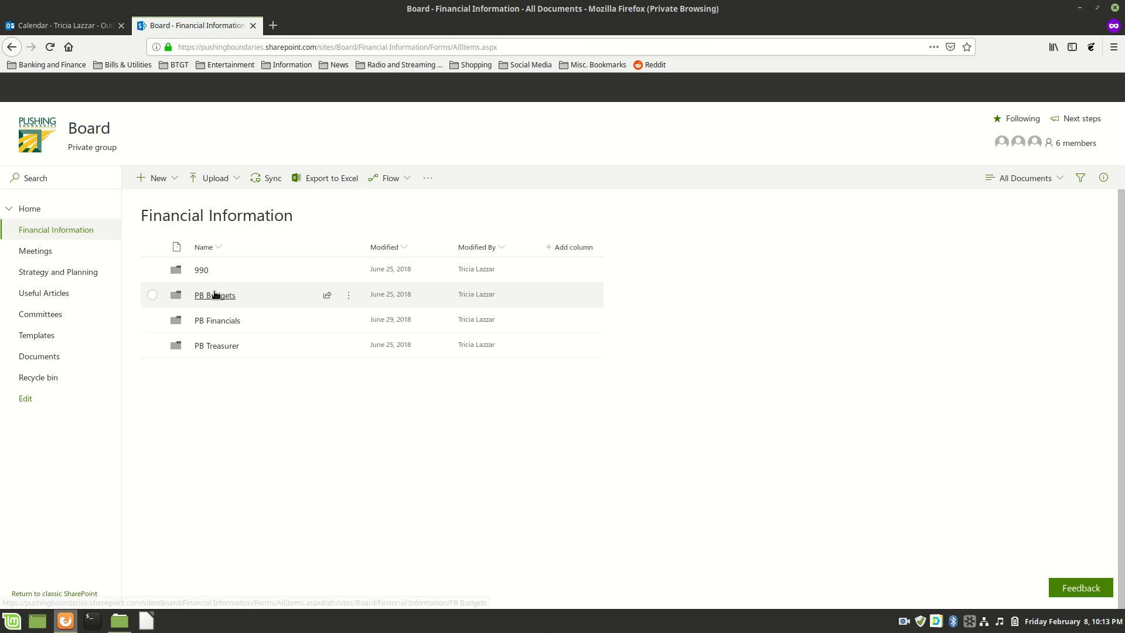
left_click(216, 293)
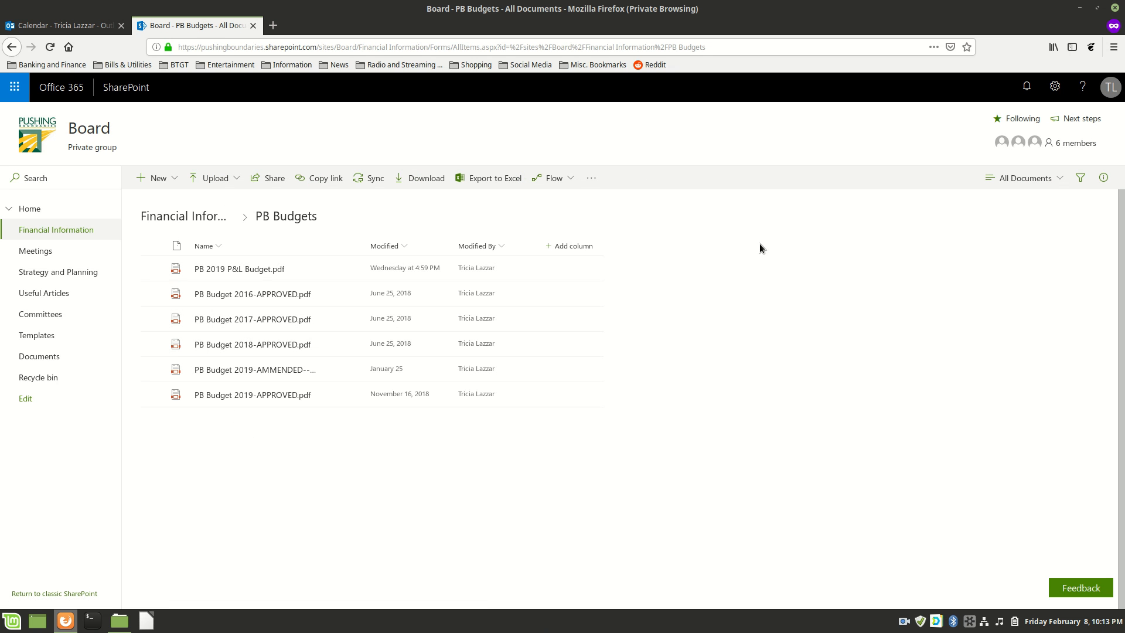
left_click(53, 275)
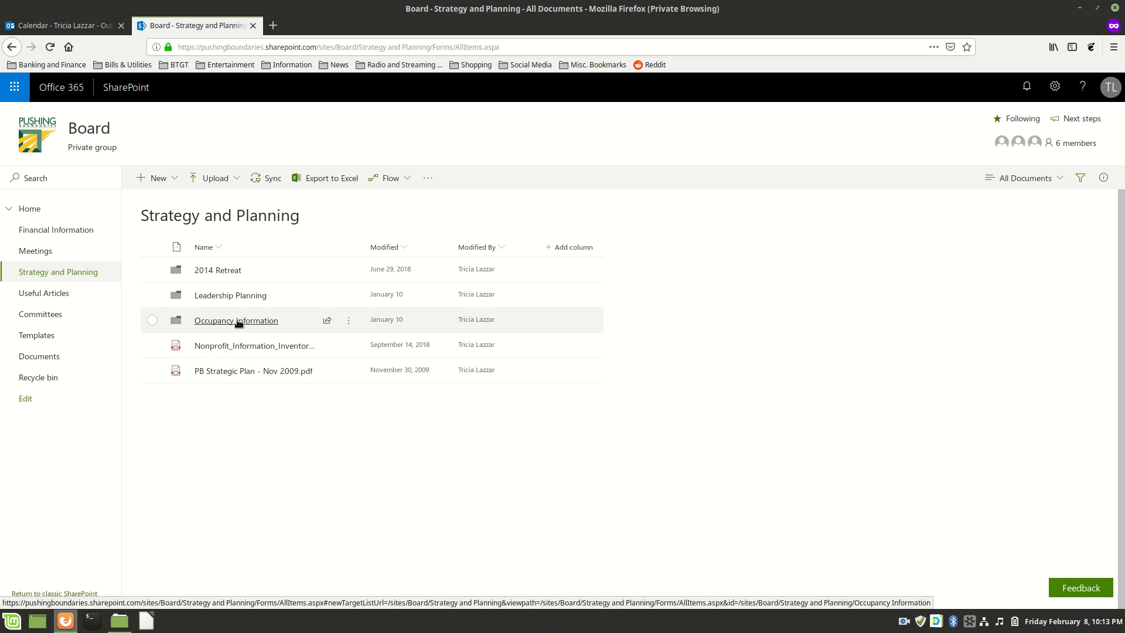
mouse_move(239, 349)
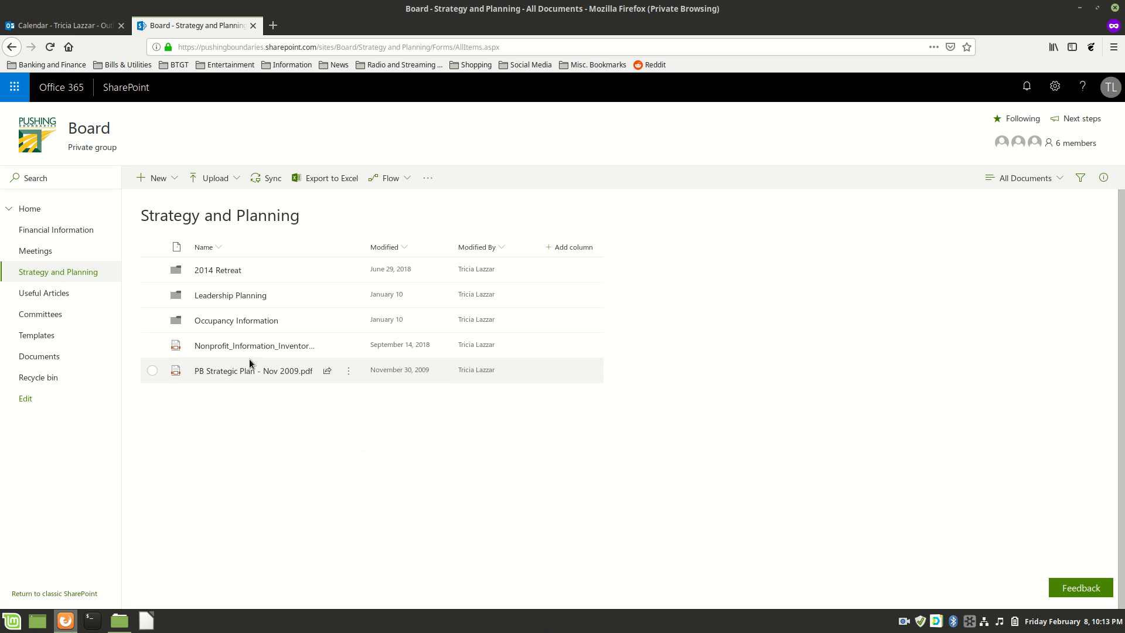
left_click(221, 297)
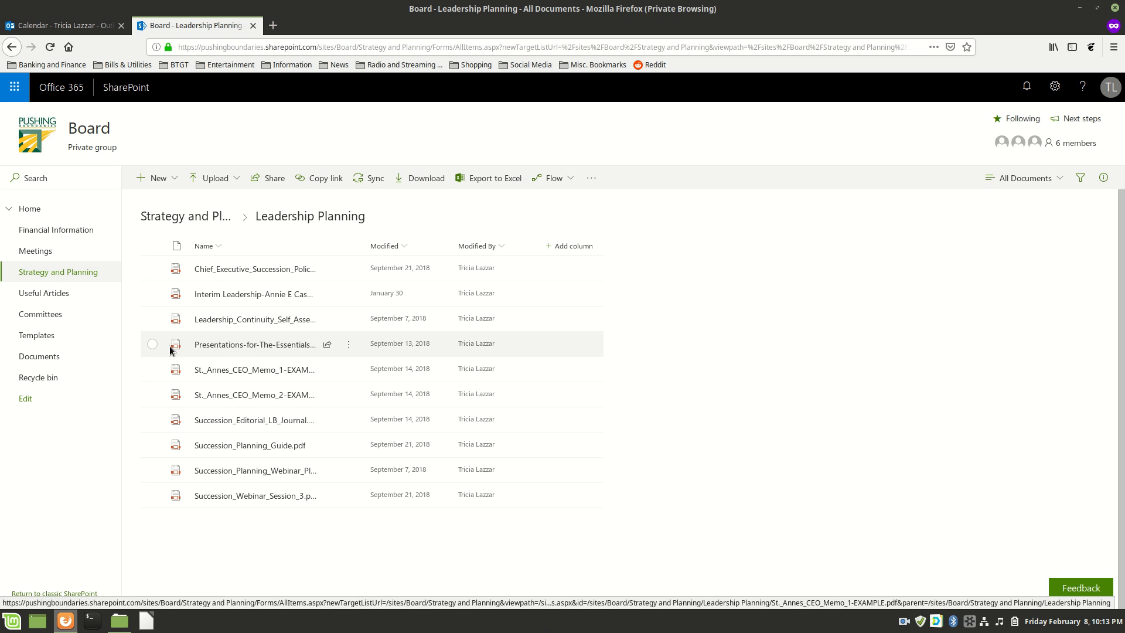
left_click(36, 251)
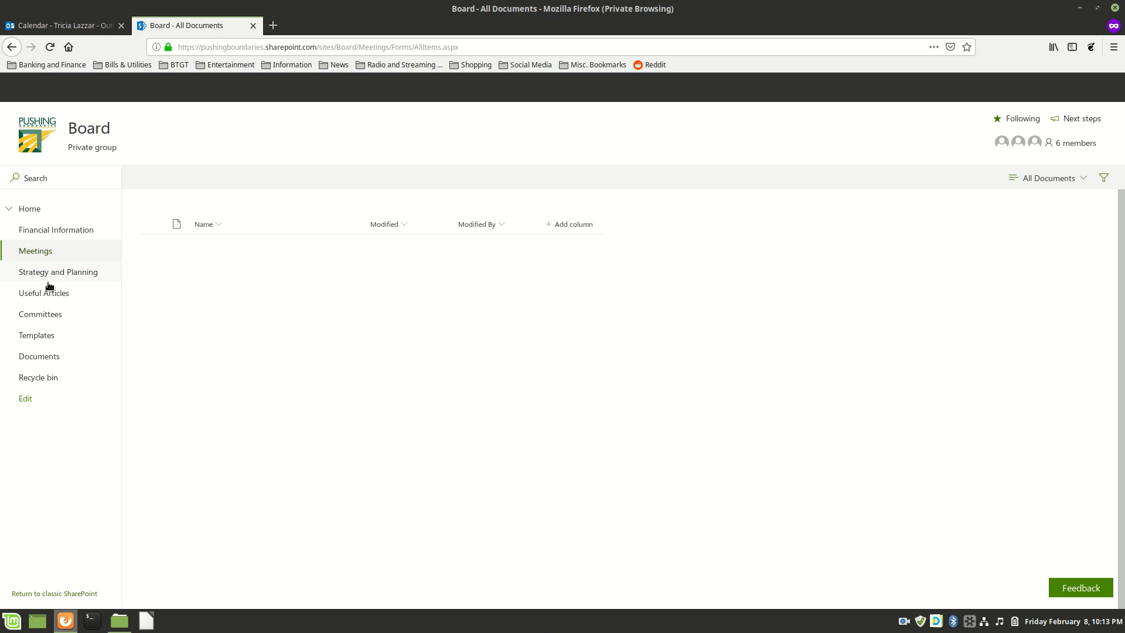
left_click(256, 270)
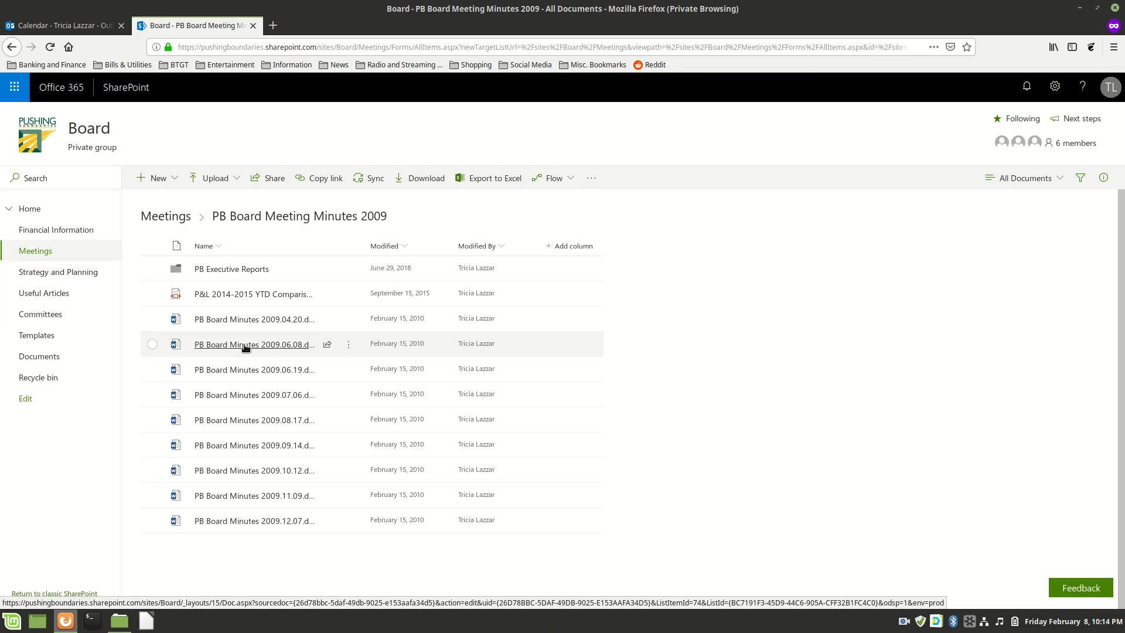
mouse_move(246, 347)
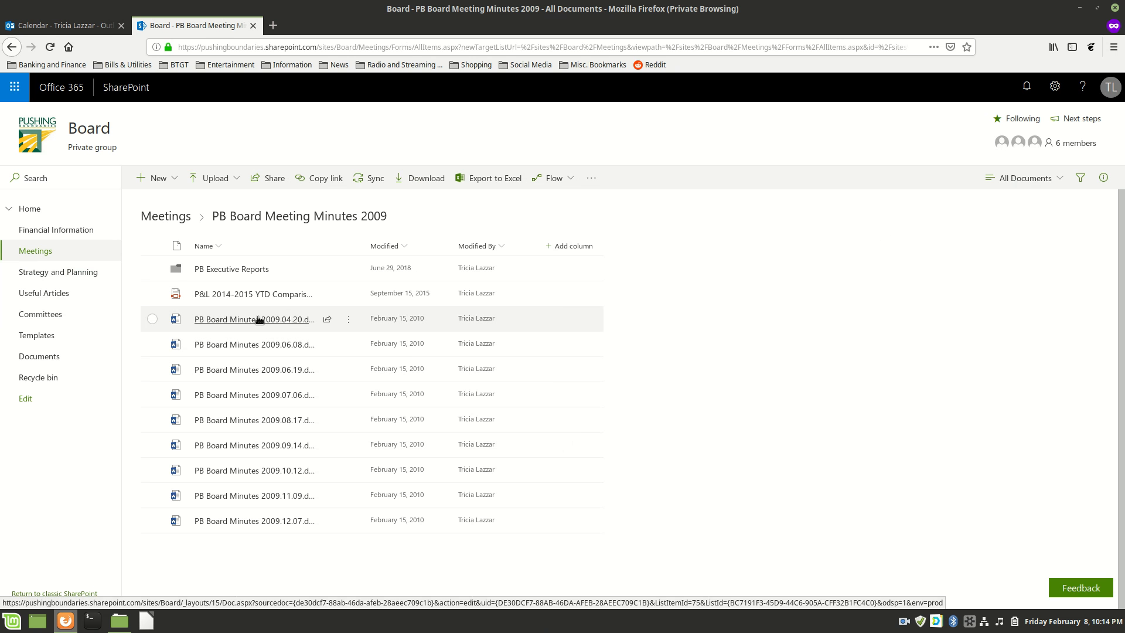
mouse_move(257, 319)
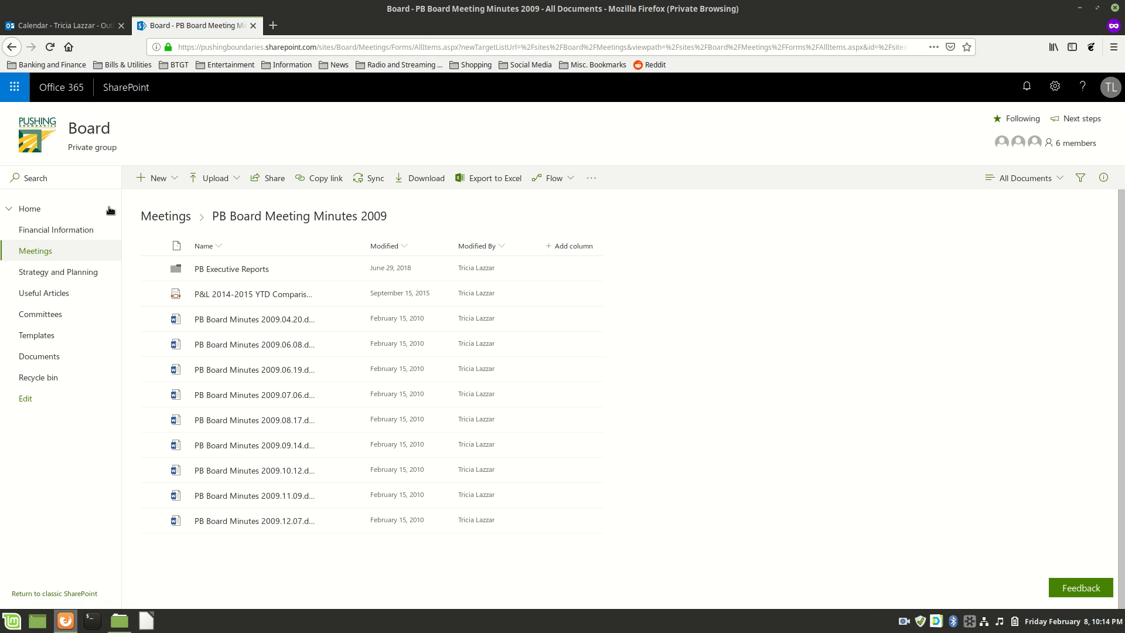
Expand Home in the left nav and open Board Members Directory, listing three members.
left_click(38, 212)
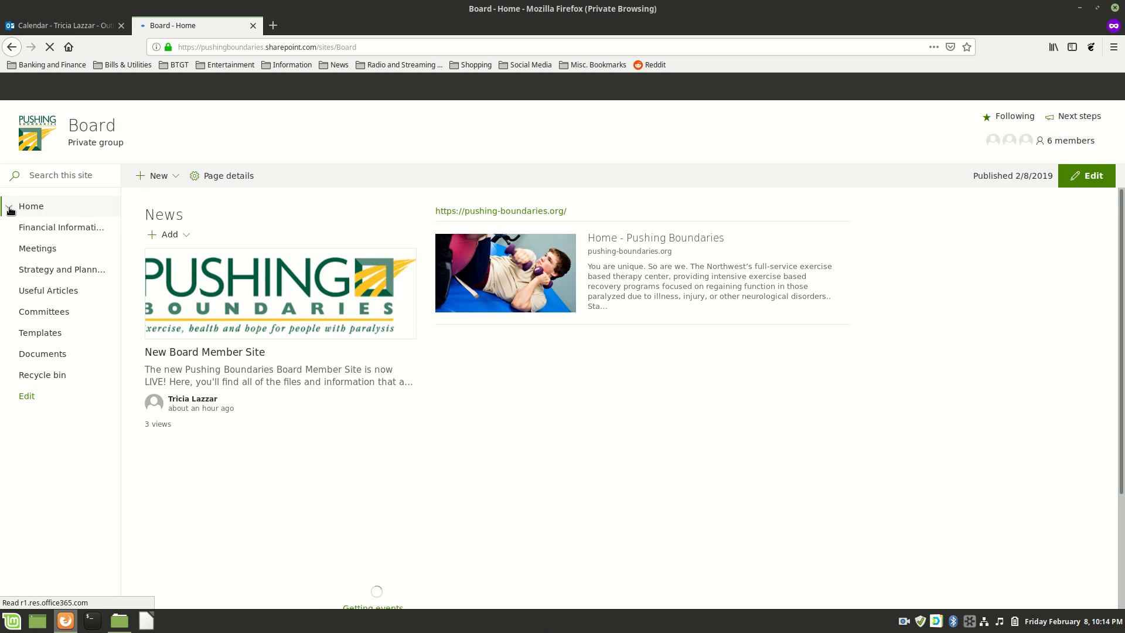
left_click(9, 208)
left_click(65, 230)
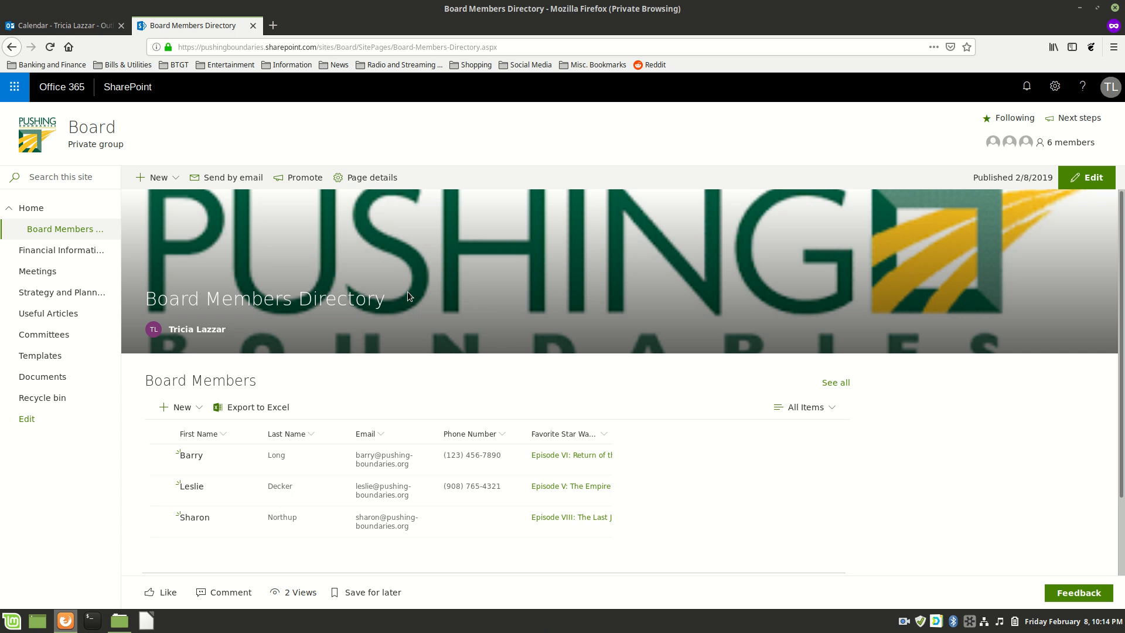
scroll(955, 305, "down", 3)
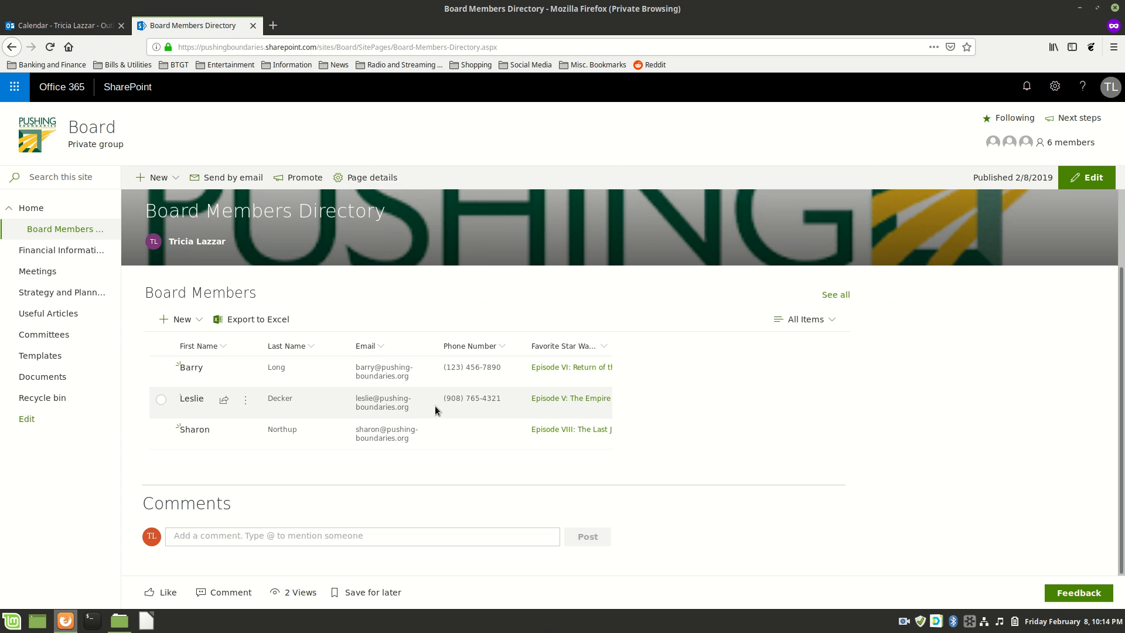
Go to Site contents via the settings gear and open the Board Members list in a new tab.
left_click(1055, 87)
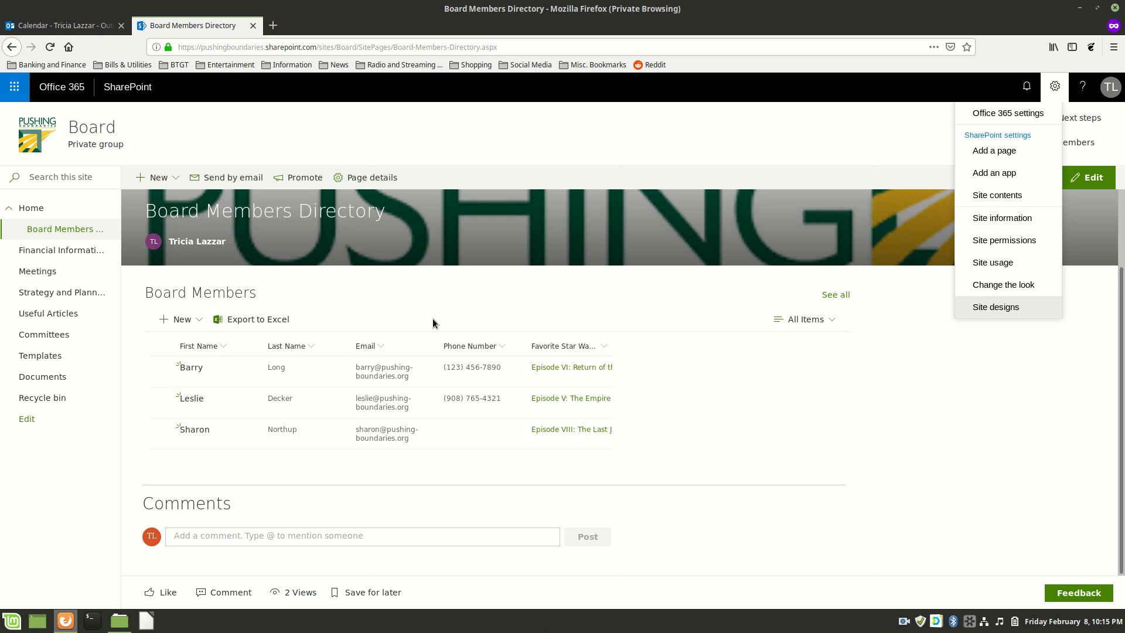
left_click(1011, 198)
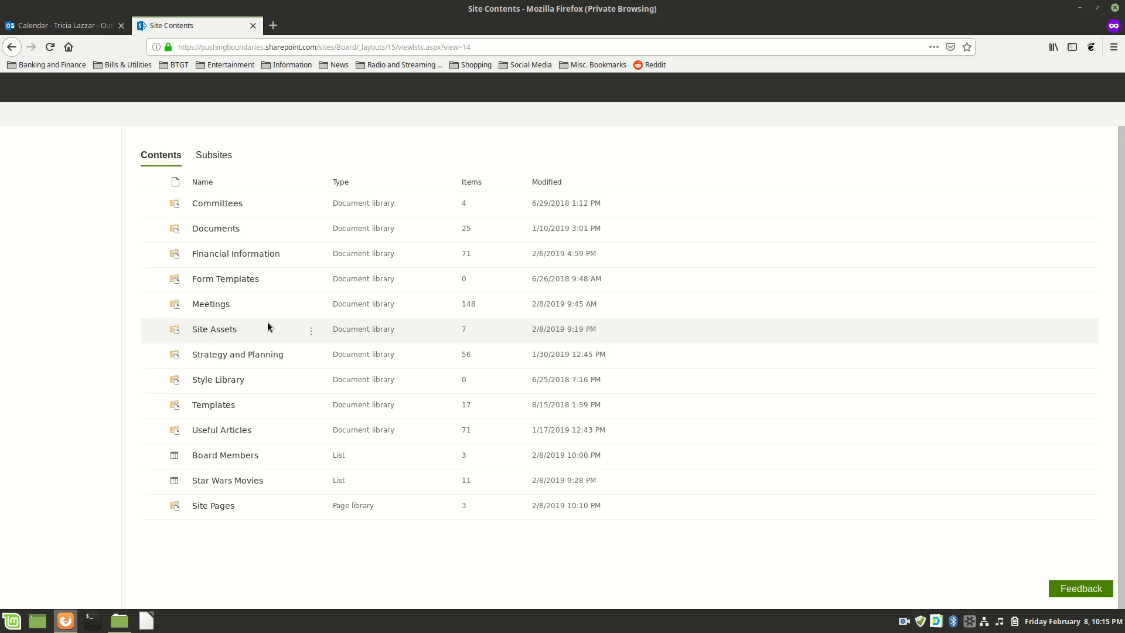
left_click(226, 525)
left_click(669, 436)
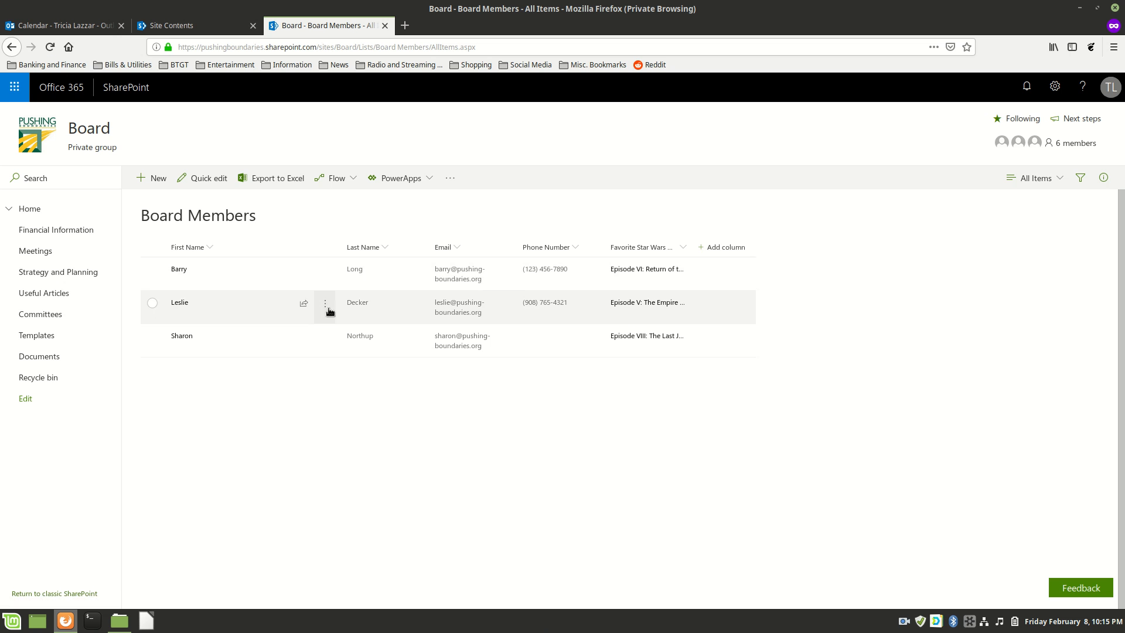
Start a new Board Members entry and fill in the member's first name, last name and e-mail.
left_click(153, 177)
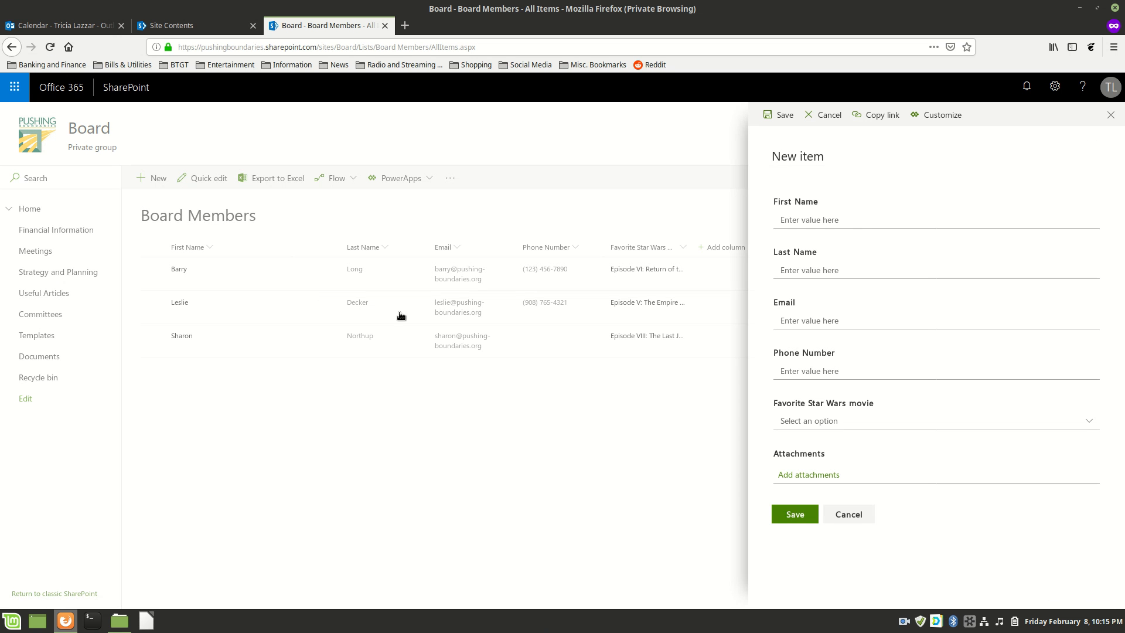
left_click(842, 222)
type("ivan")
key("Tab")
type("d't")
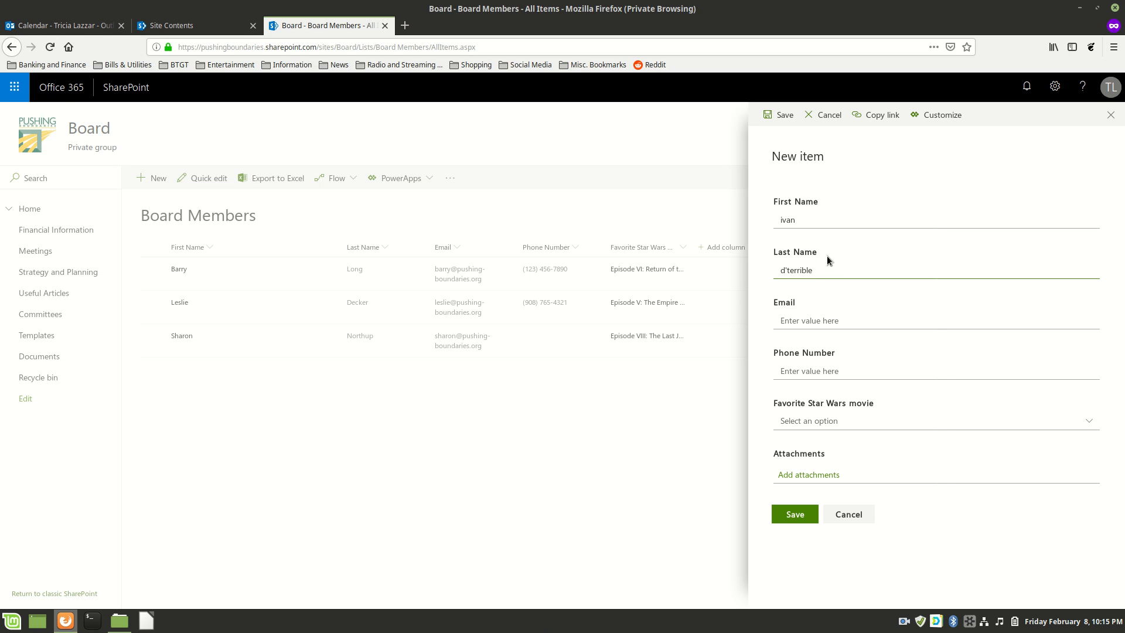
key("Tab")
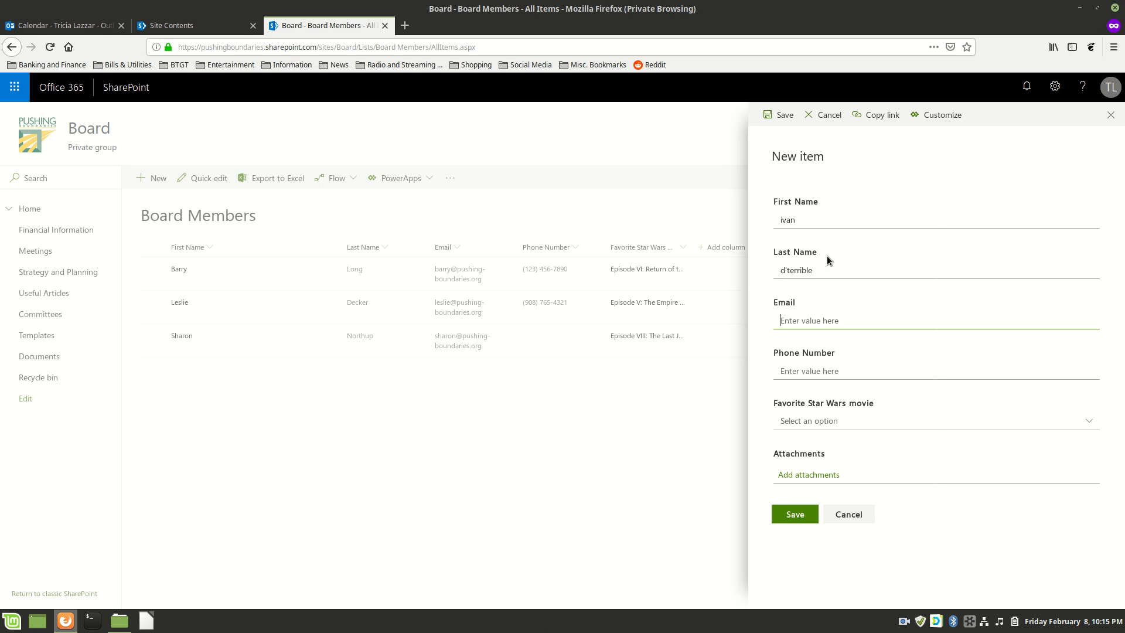
Pick 'Episode IX: The Jedi have Pink-Eye' as favourite Star Wars movie and save the entry.
key("Tab")
key("Tab")
key("Down")
key("Down")
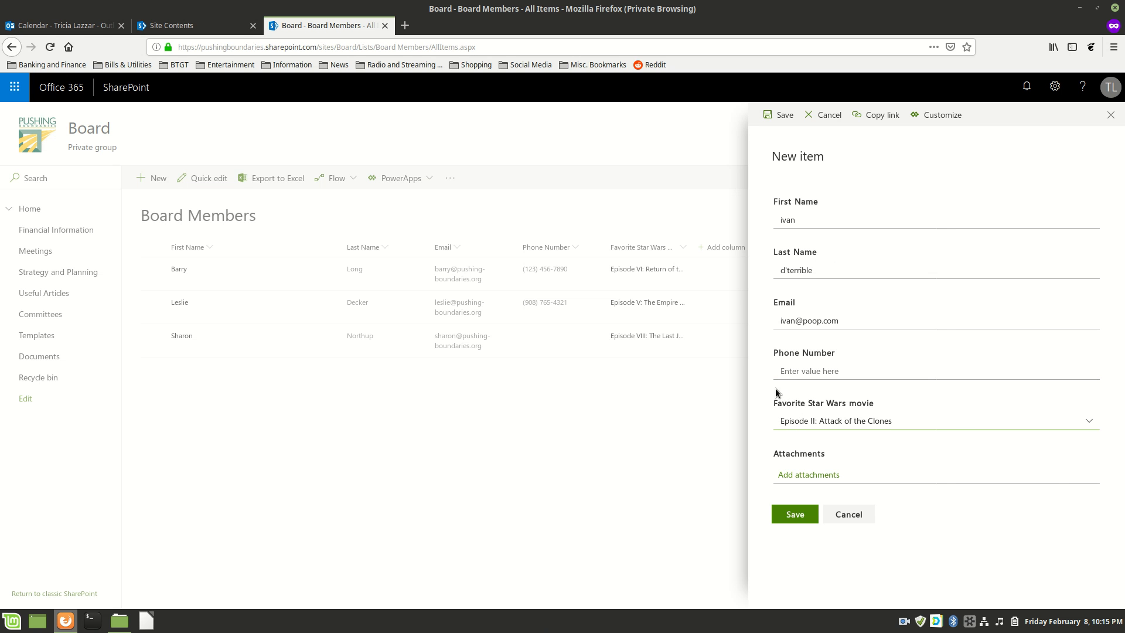
left_click(1089, 424)
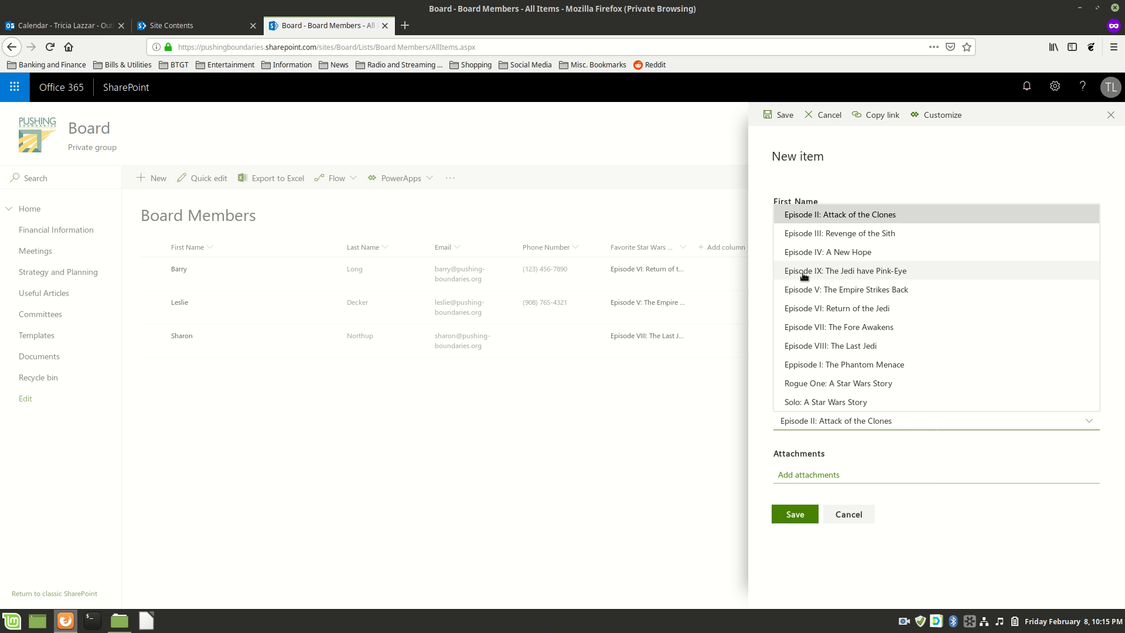
left_click(876, 275)
left_click(794, 515)
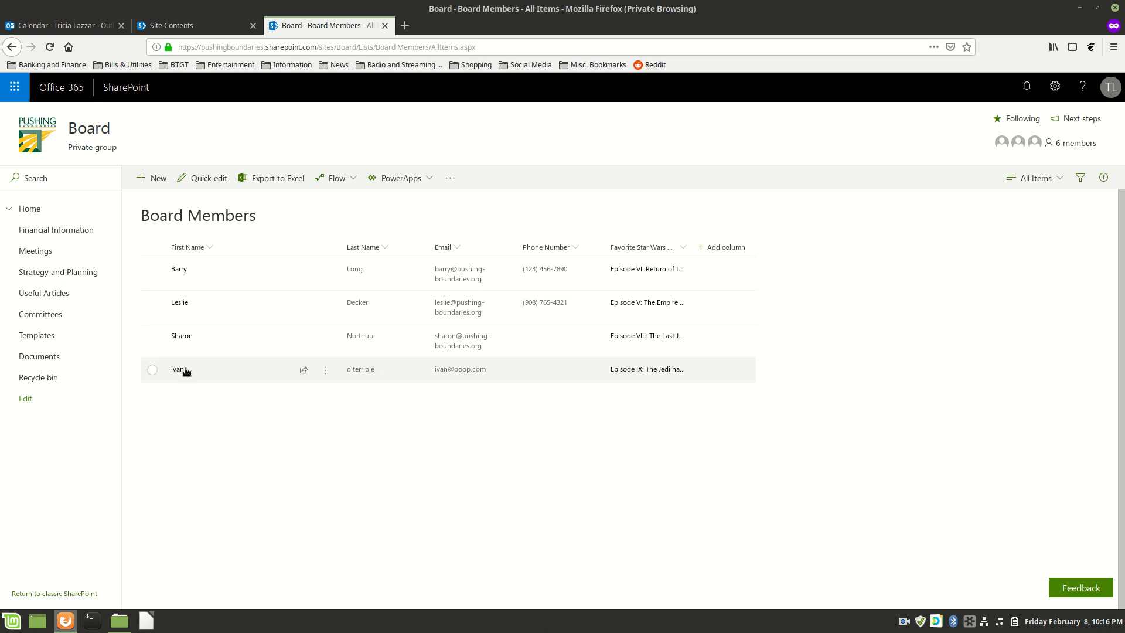
Open Board Members Directory and scroll through it to confirm the fourth member is listed.
left_click(9, 208)
left_click(33, 230)
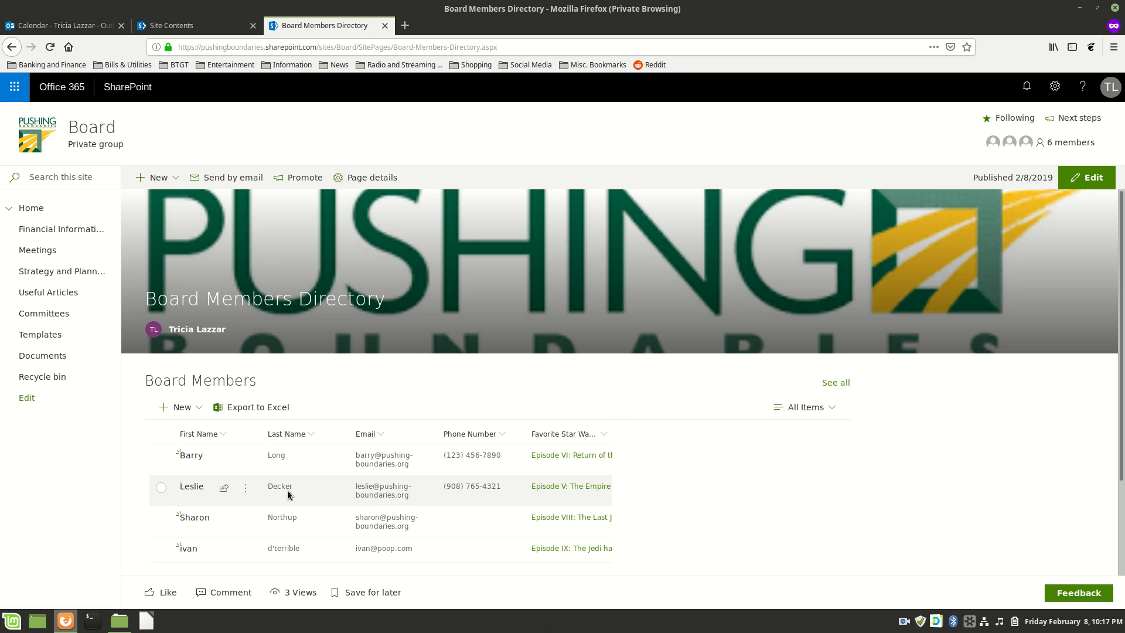
scroll(352, 498, "down", 2)
scroll(352, 502, "down", 2)
scroll(352, 500, "up", 3)
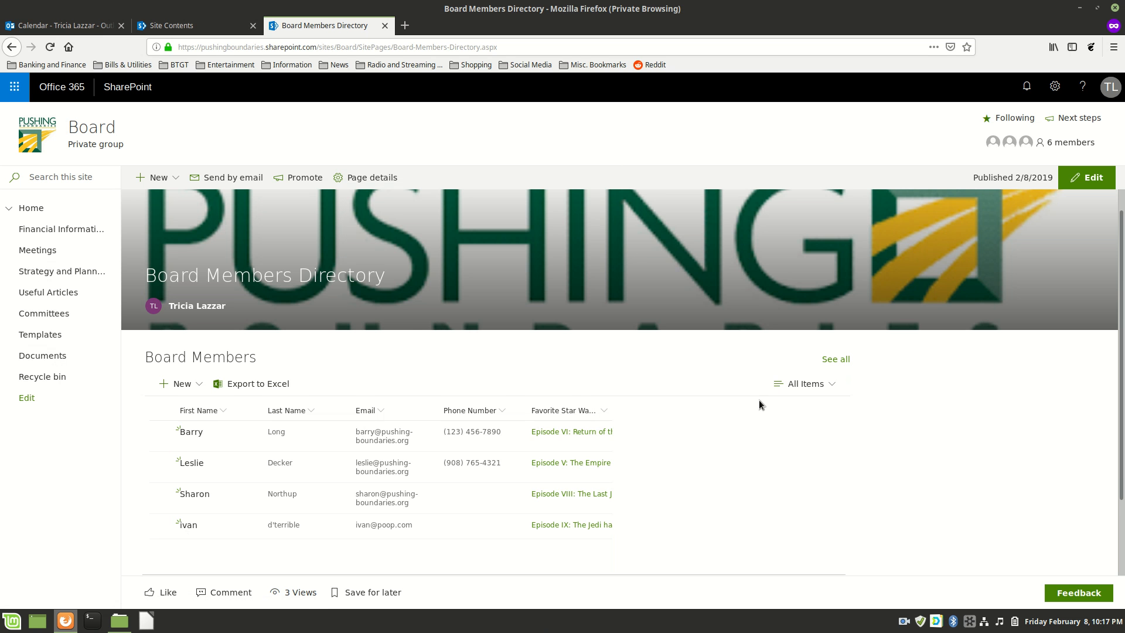
scroll(756, 398, "up", 1)
Check the Feb 22 event on the home page, then return to the Site Contents tab.
left_click(48, 229)
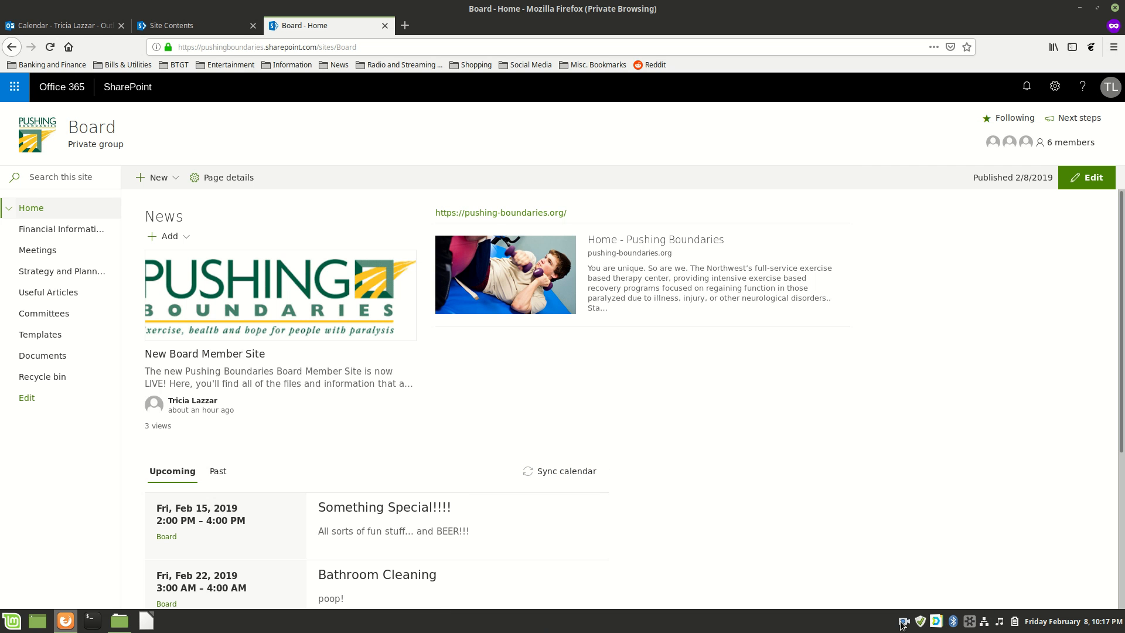
left_click(170, 25)
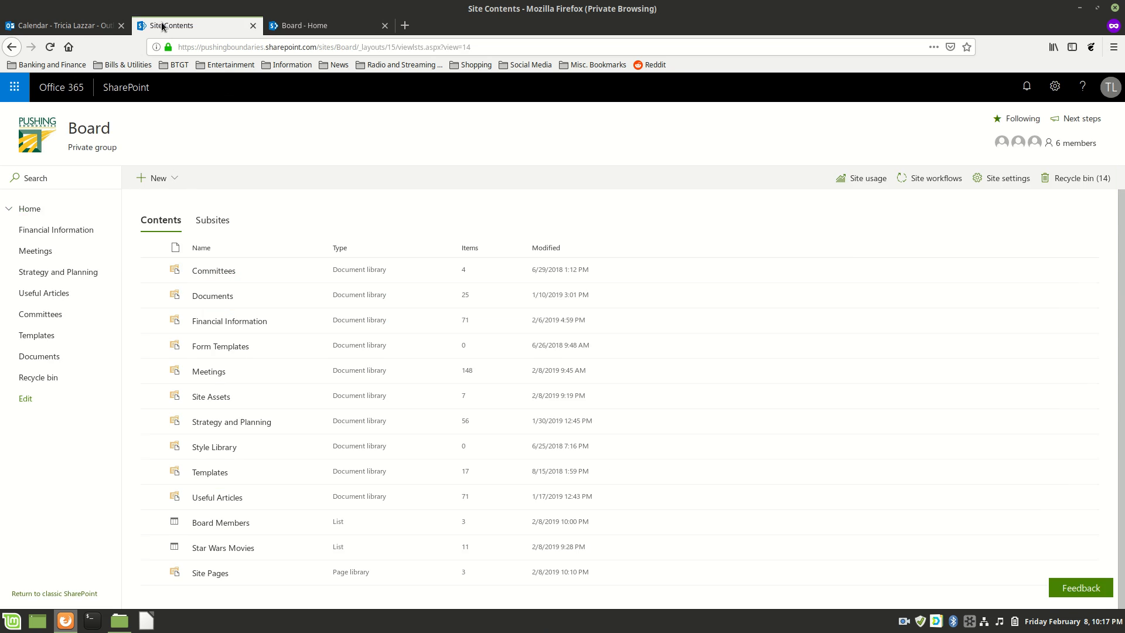
left_click(63, 28)
left_click(170, 25)
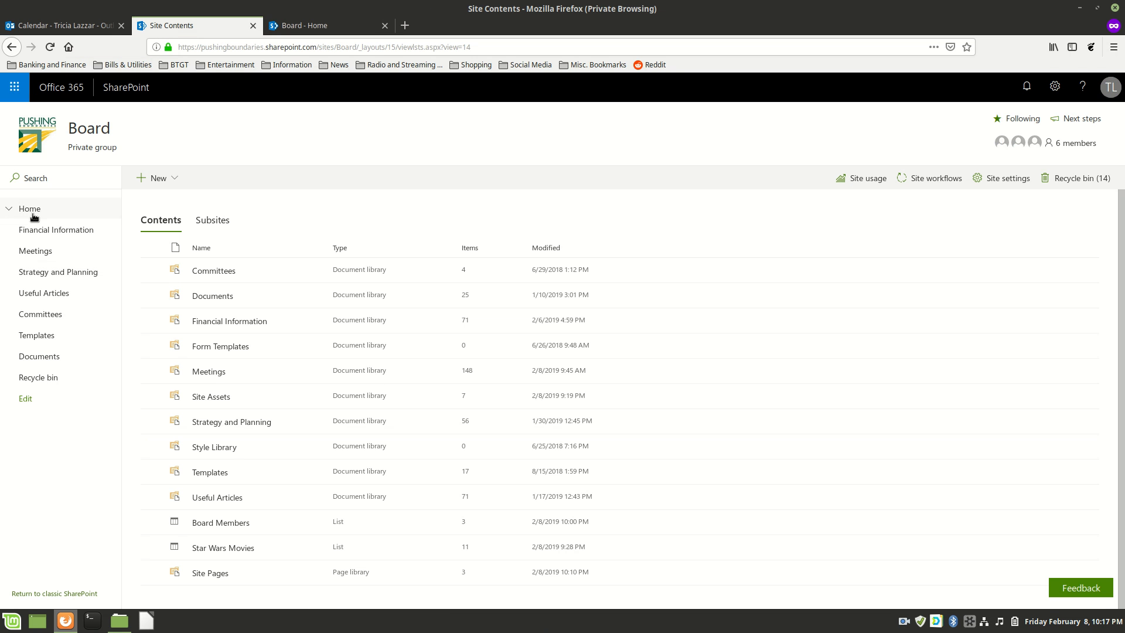